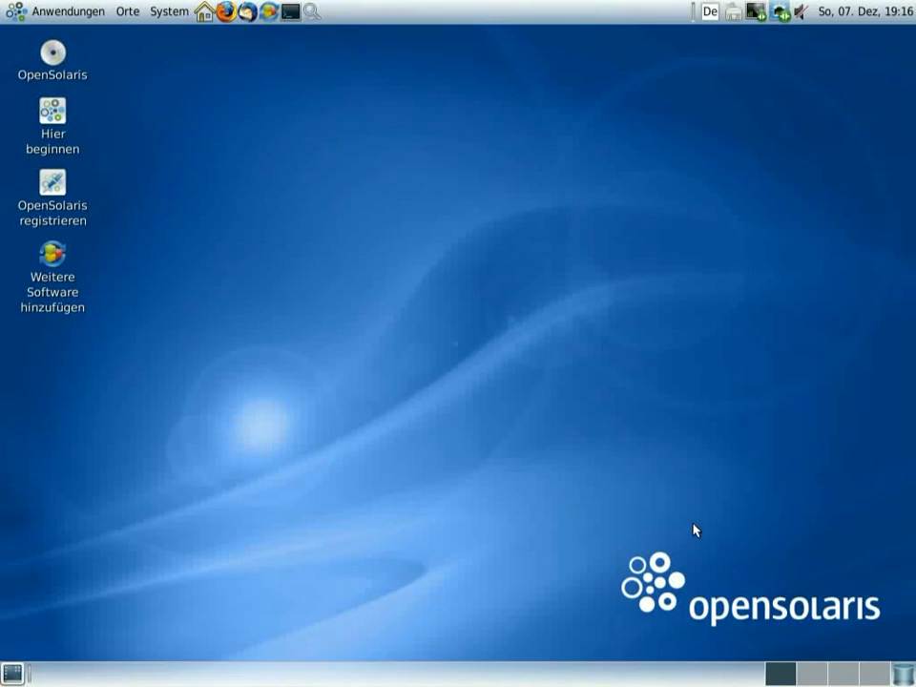
- Review the appearance preferences for theme, background, fonts, interface and visual effects, and close them without changing anything
{"action": "left_click", "coordinate": [168, 17]}
{"action": "mouse_move", "coordinate": [172, 37]}
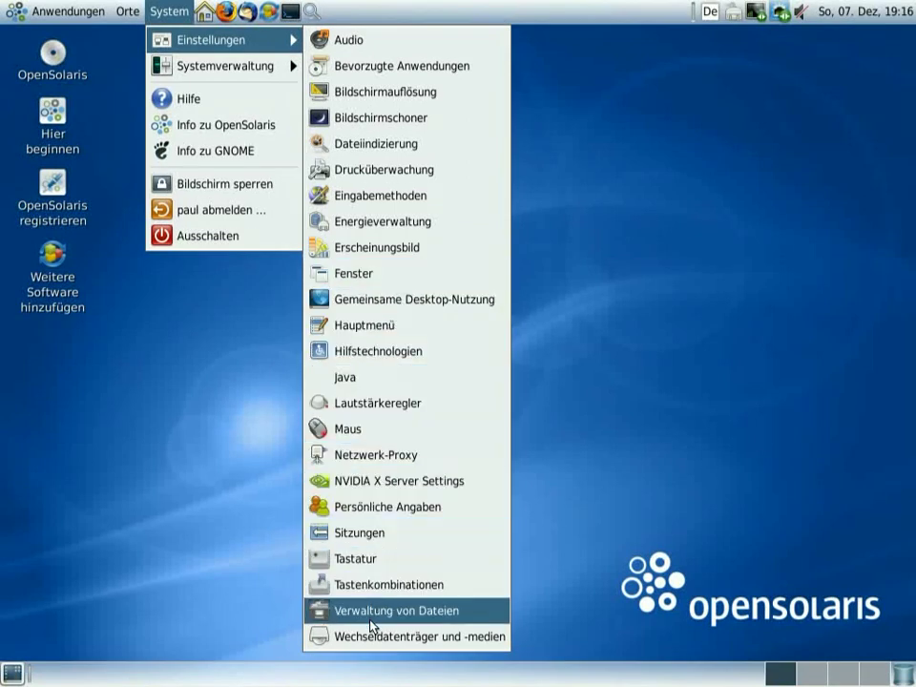
{"action": "left_click", "coordinate": [346, 248]}
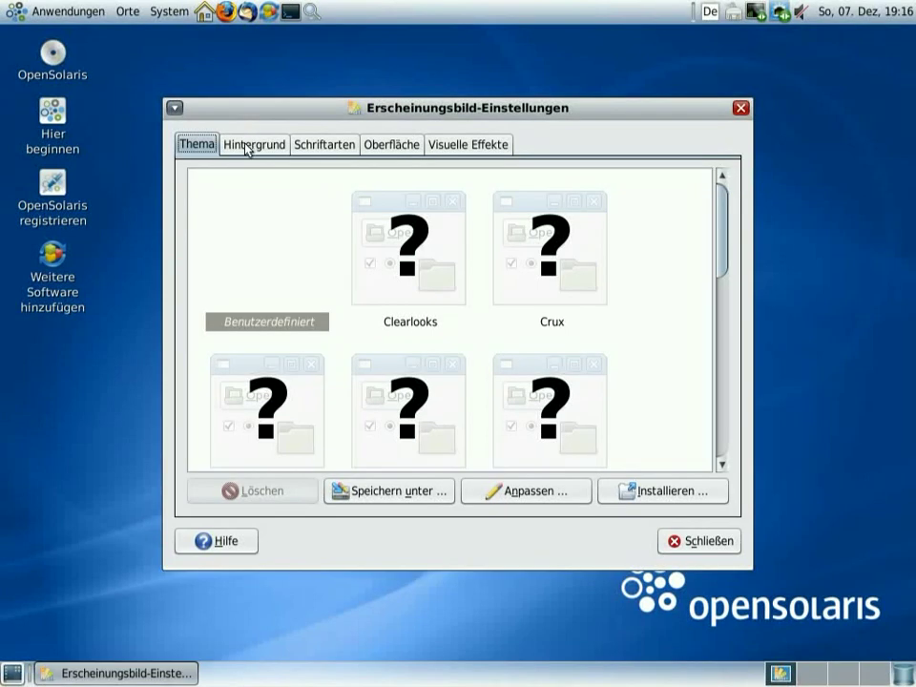
{"action": "left_click", "coordinate": [250, 146]}
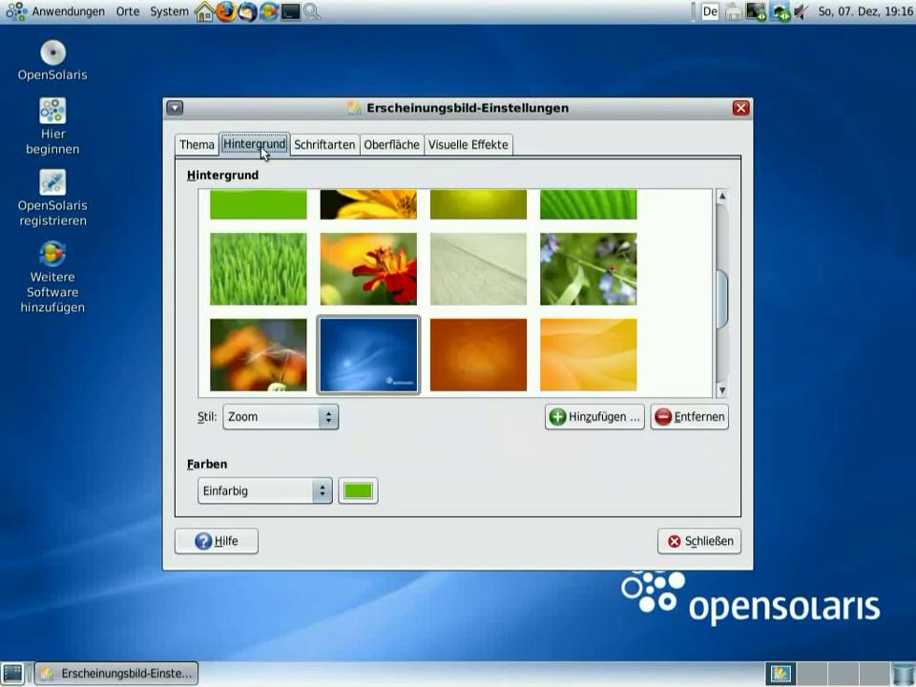
{"action": "left_click_drag", "start_coordinate": [726, 317], "coordinate": [731, 244]}
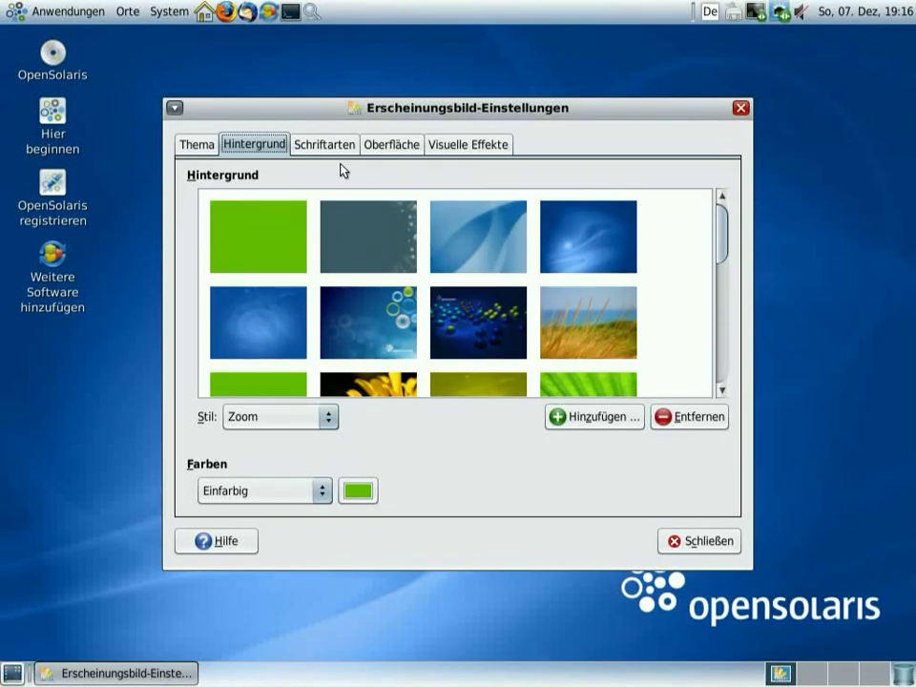
{"action": "left_click", "coordinate": [318, 146]}
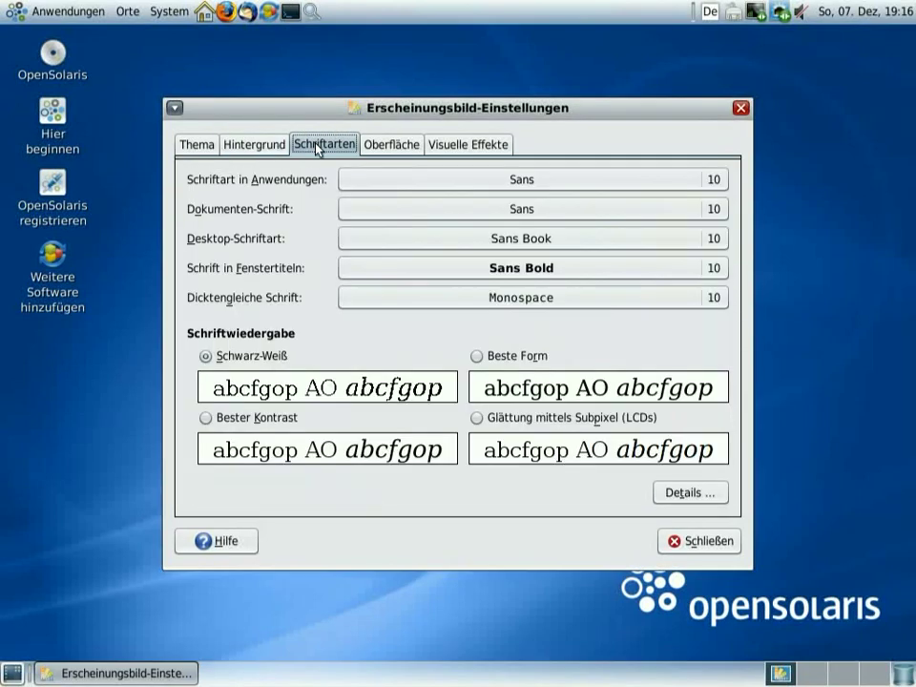
{"action": "left_click", "coordinate": [410, 147]}
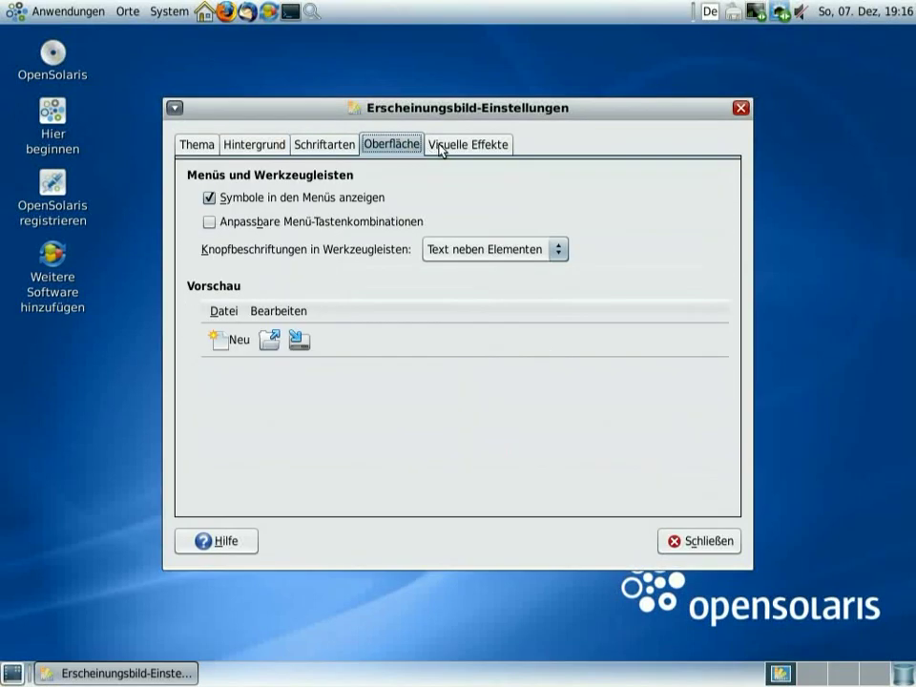
{"action": "left_click", "coordinate": [449, 149]}
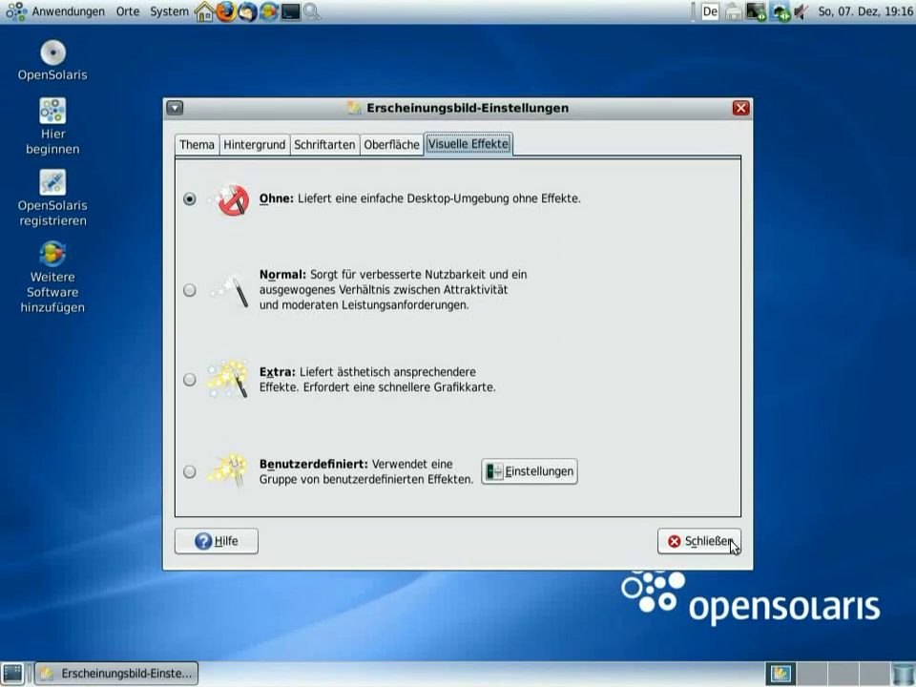
{"action": "left_click", "coordinate": [673, 536]}
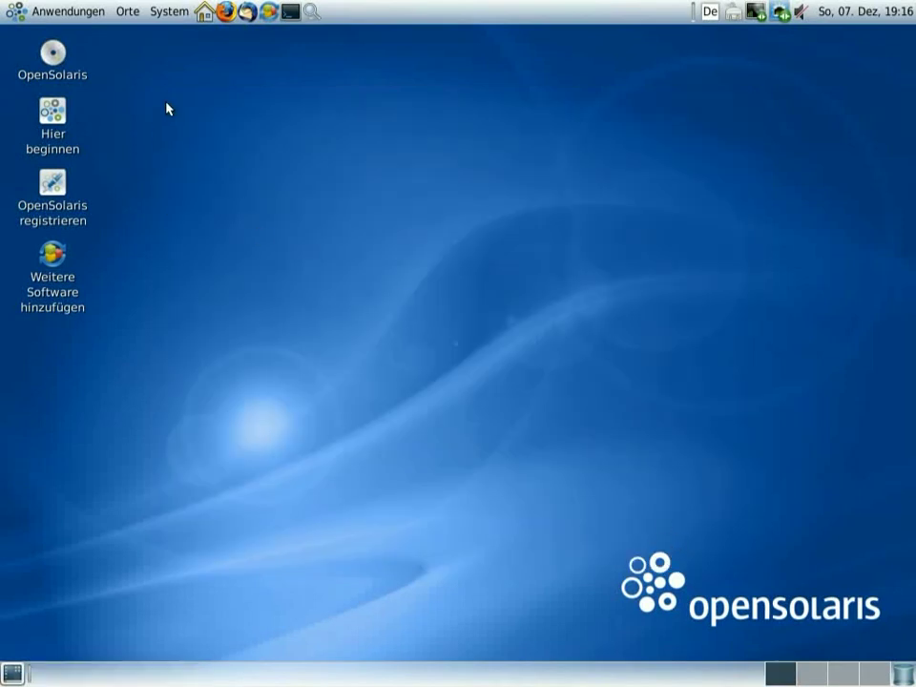
- View the Time Slider setup options for timed ZFS snapshots and cancel the setup
{"action": "left_click", "coordinate": [169, 11]}
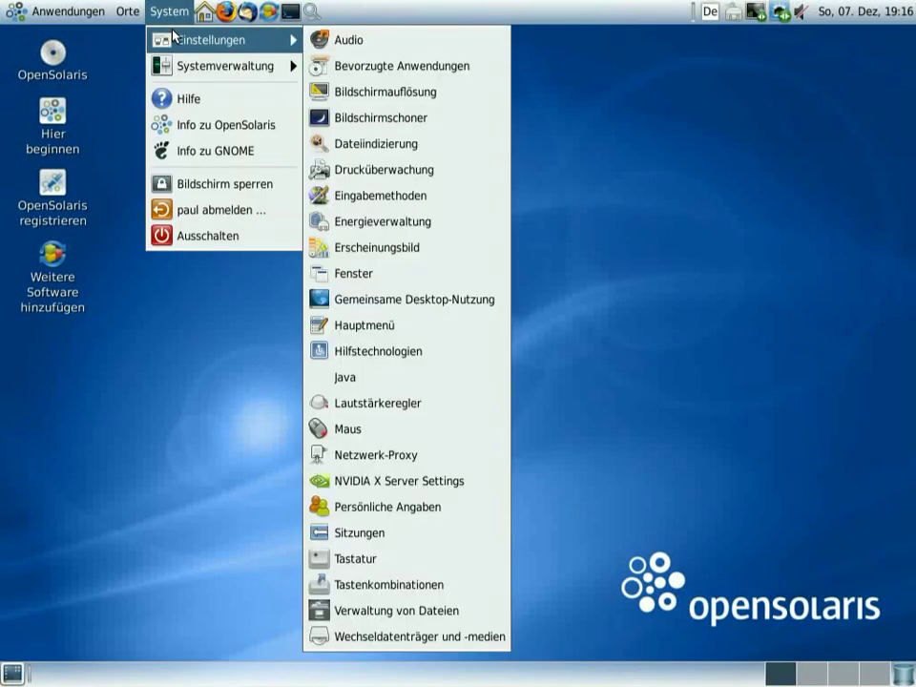
{"action": "mouse_move", "coordinate": [178, 65]}
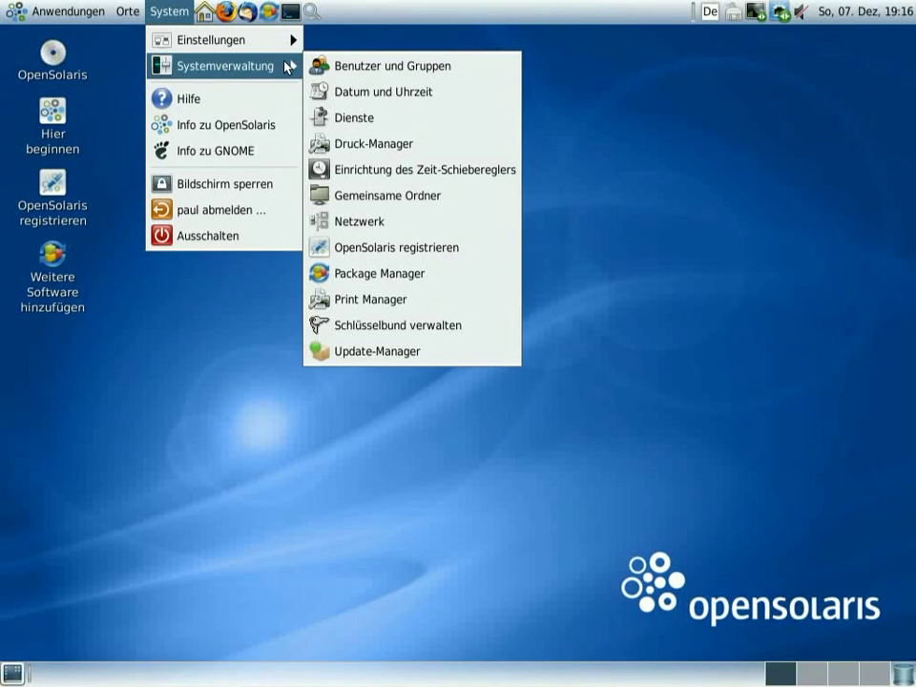
{"action": "left_click", "coordinate": [339, 172]}
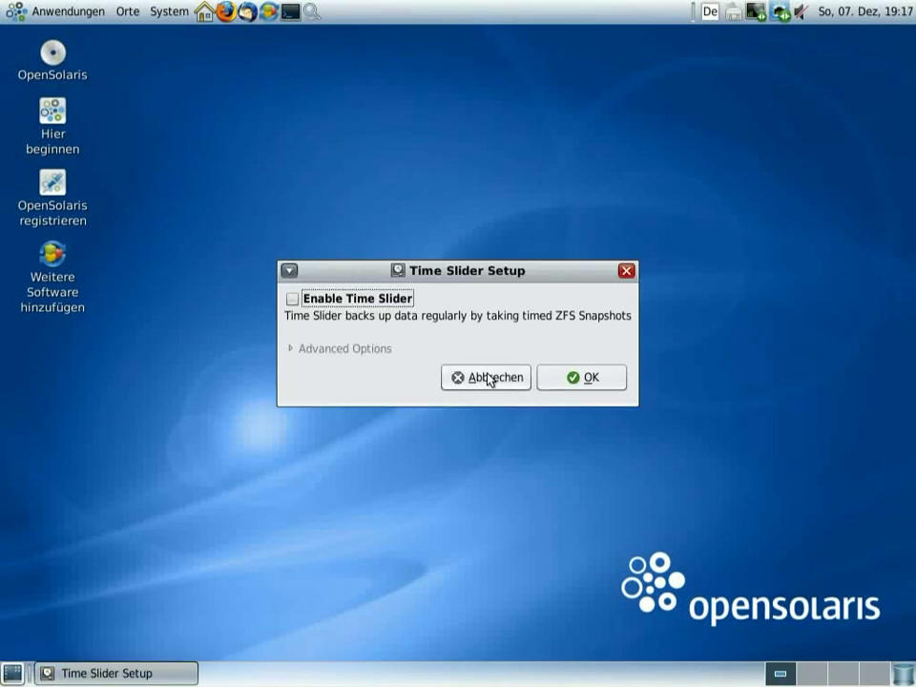
{"action": "left_click", "coordinate": [487, 378]}
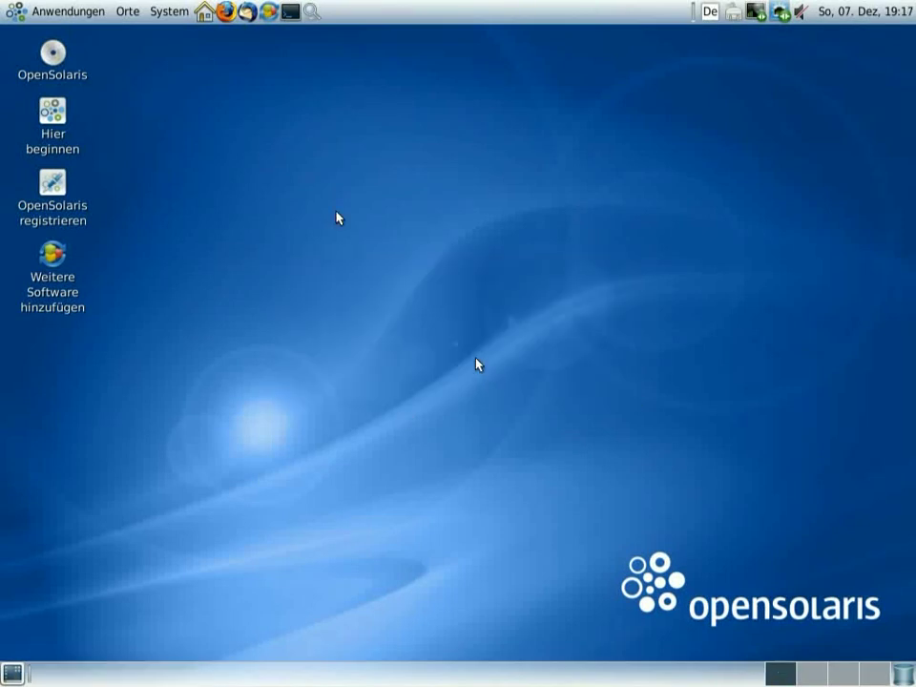
- Open the Update-Manager to check for available package updates and cancel it
{"action": "left_click", "coordinate": [172, 19]}
{"action": "mouse_move", "coordinate": [238, 66]}
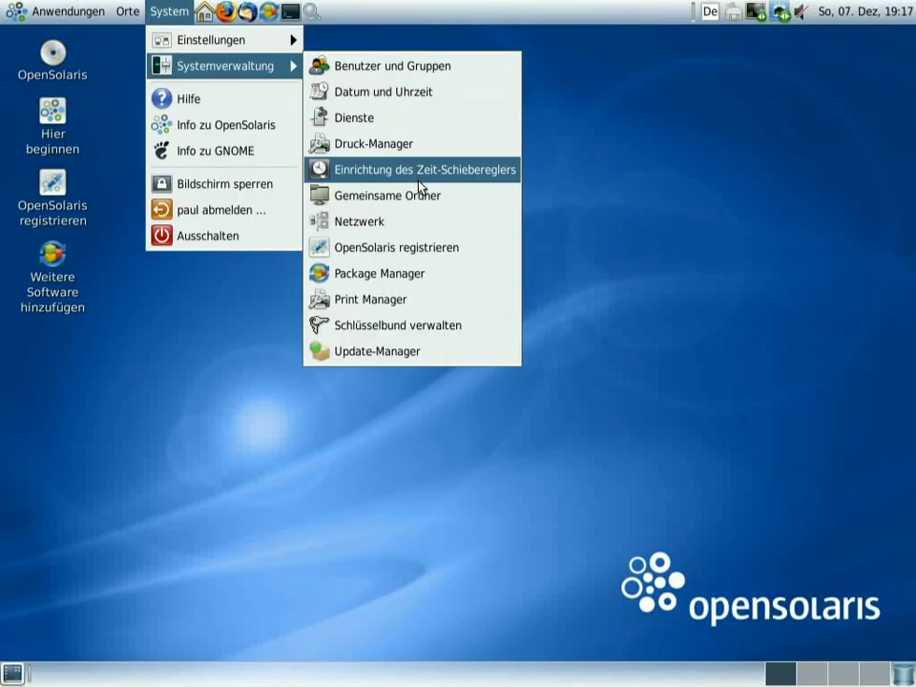
{"action": "left_click", "coordinate": [411, 351]}
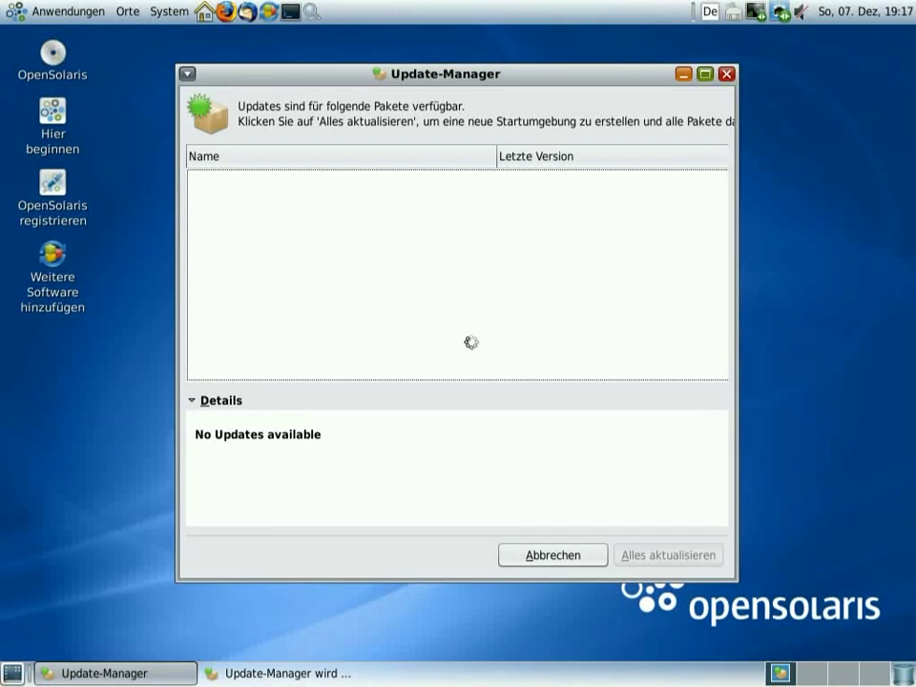
{"action": "left_click", "coordinate": [544, 554]}
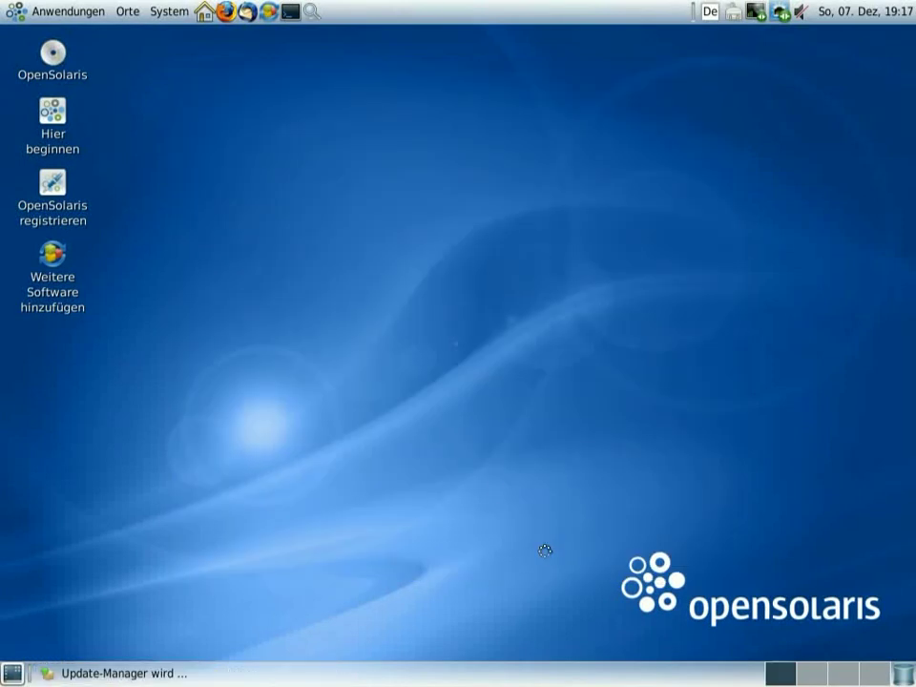
- Open the Package Manager to view the package list of the opensolaris.org repository, and close it
{"action": "left_click", "coordinate": [160, 11]}
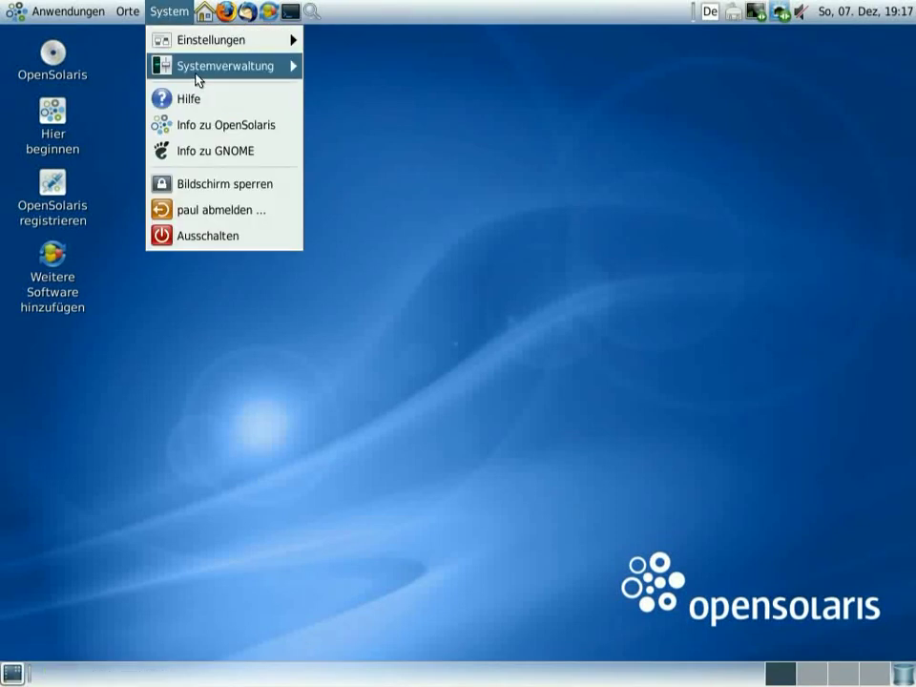
{"action": "mouse_move", "coordinate": [198, 80]}
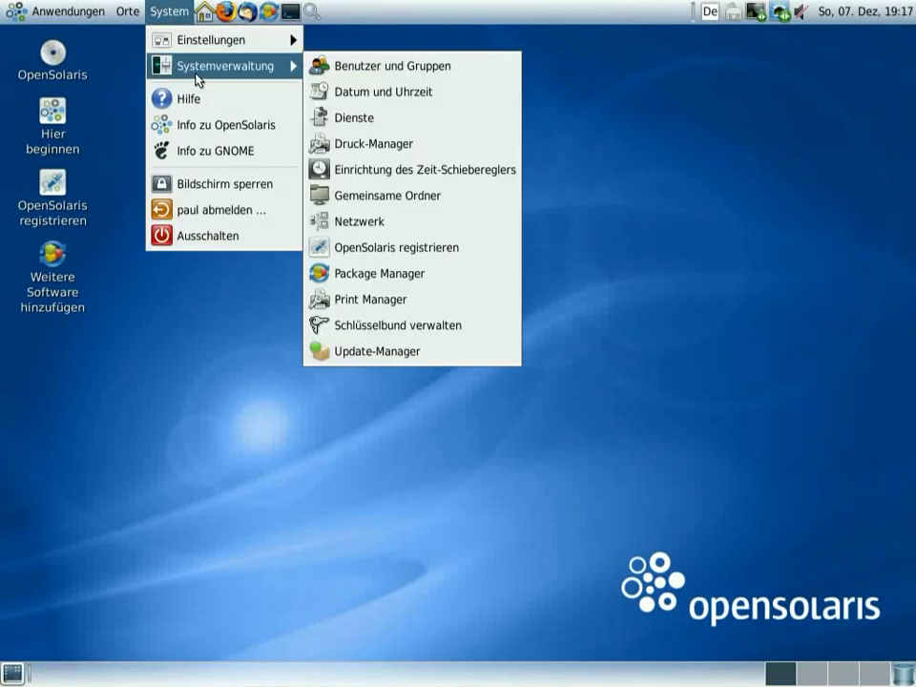
{"action": "left_click", "coordinate": [483, 275]}
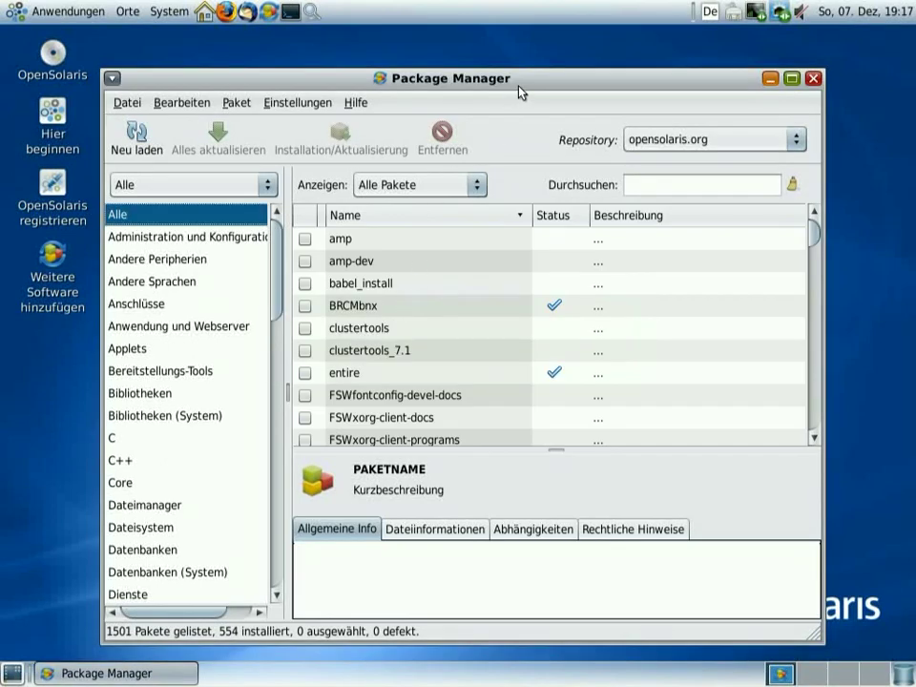
{"action": "left_click", "coordinate": [817, 83]}
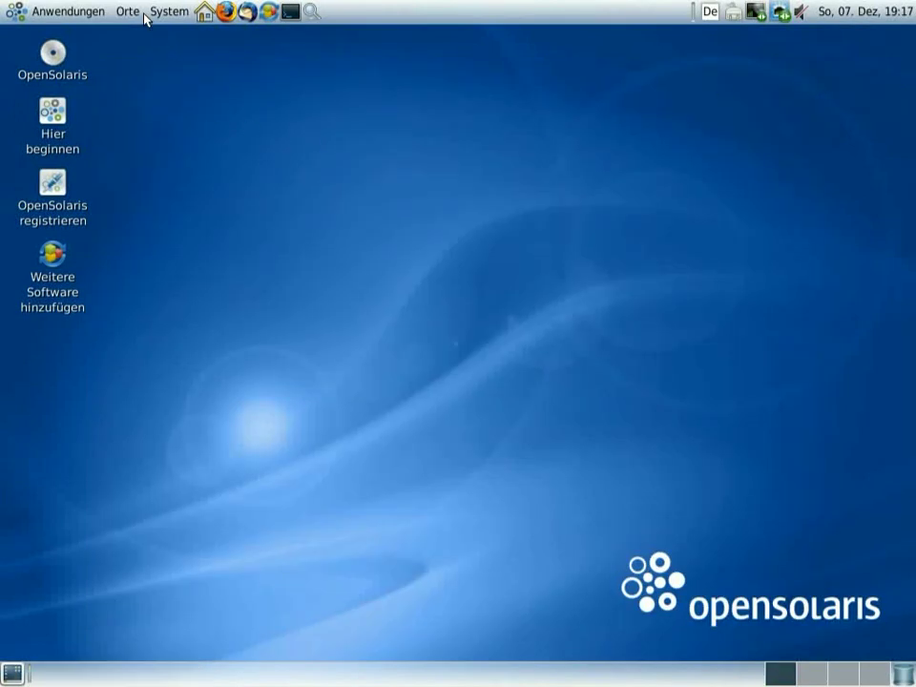
- Open the home folder in the file browser, view the Nautilus version information, and close both windows
{"action": "left_click", "coordinate": [161, 11]}
{"action": "mouse_move", "coordinate": [175, 40]}
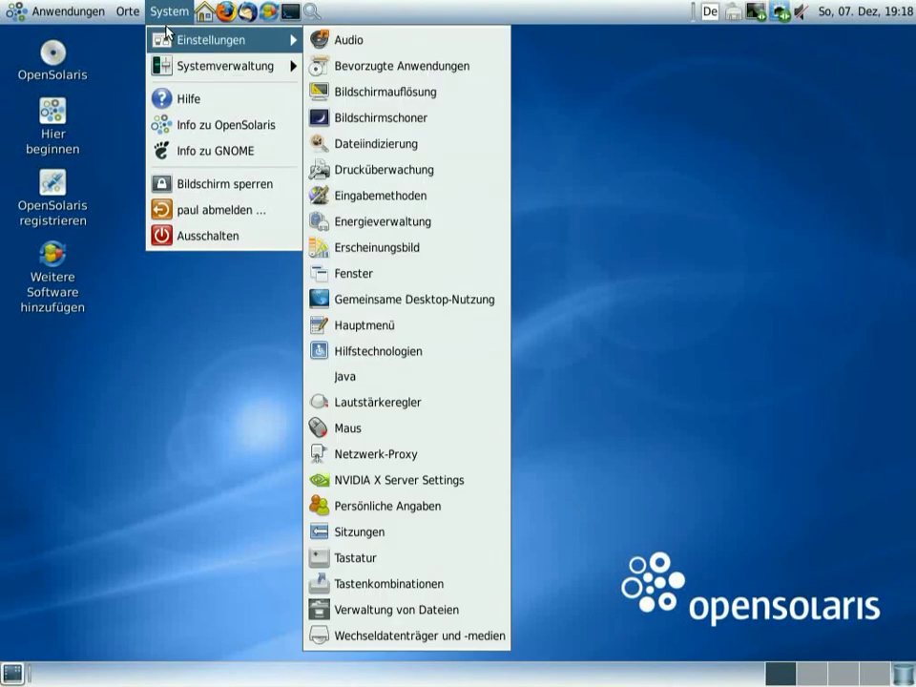
{"action": "mouse_move", "coordinate": [134, 16]}
{"action": "left_click", "coordinate": [141, 39]}
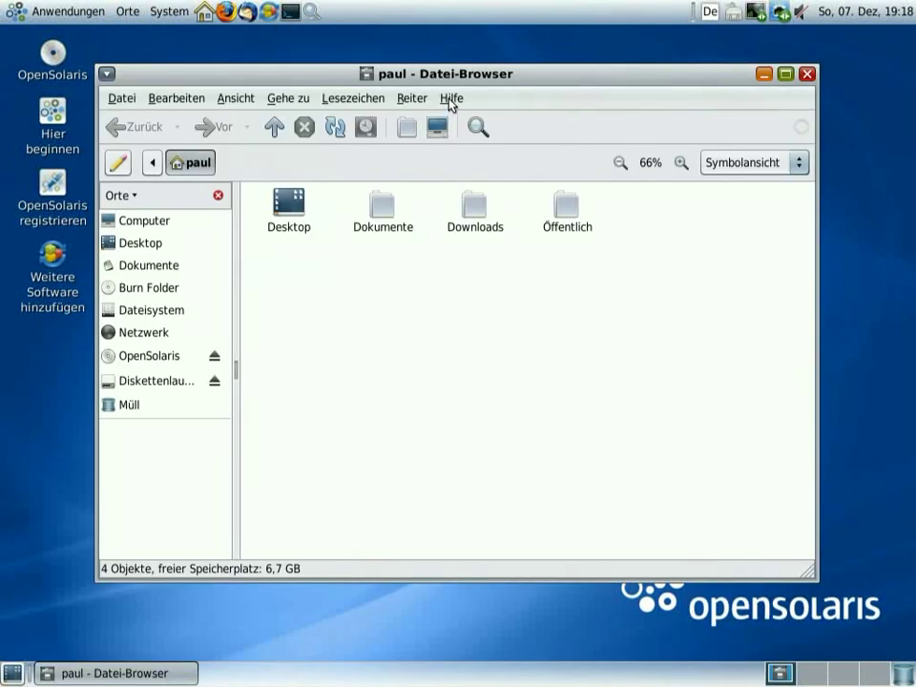
{"action": "left_click", "coordinate": [451, 99]}
{"action": "left_click", "coordinate": [456, 140]}
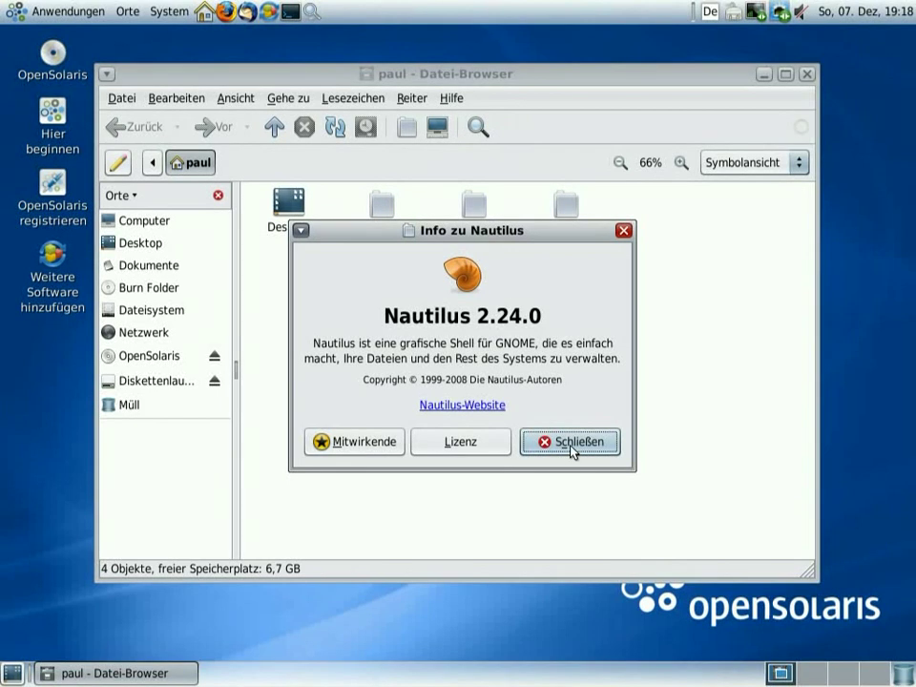
{"action": "left_click", "coordinate": [573, 445]}
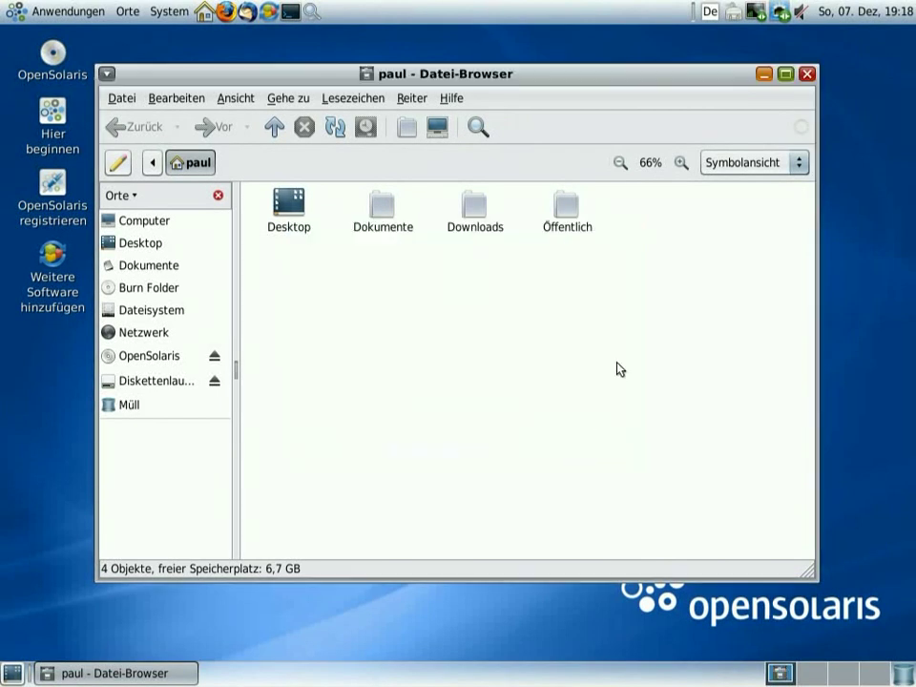
{"action": "left_click", "coordinate": [805, 75]}
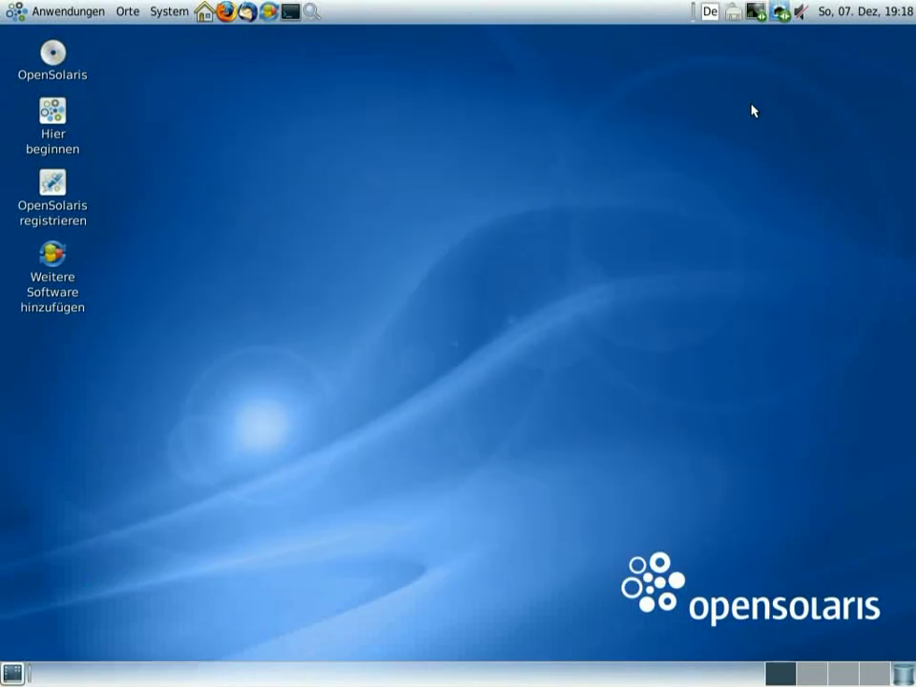
- Look through the installed application categories from Barrierefreiheit to Systemwerkzeuge, and view the device list in the Gerätetreiber-Dienstprogramm before closing it
{"action": "left_click", "coordinate": [54, 12]}
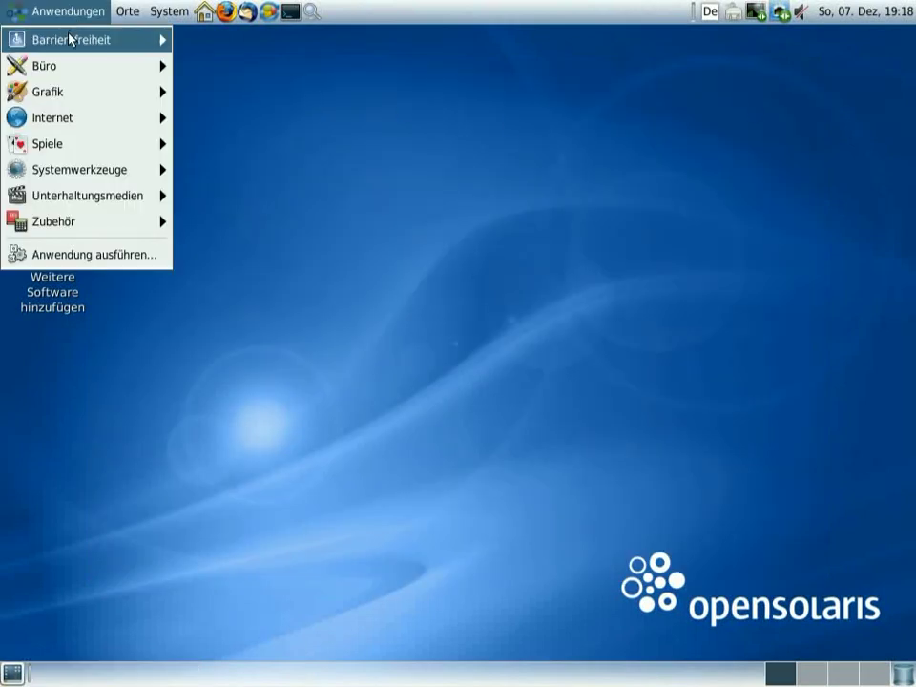
{"action": "mouse_move", "coordinate": [70, 39]}
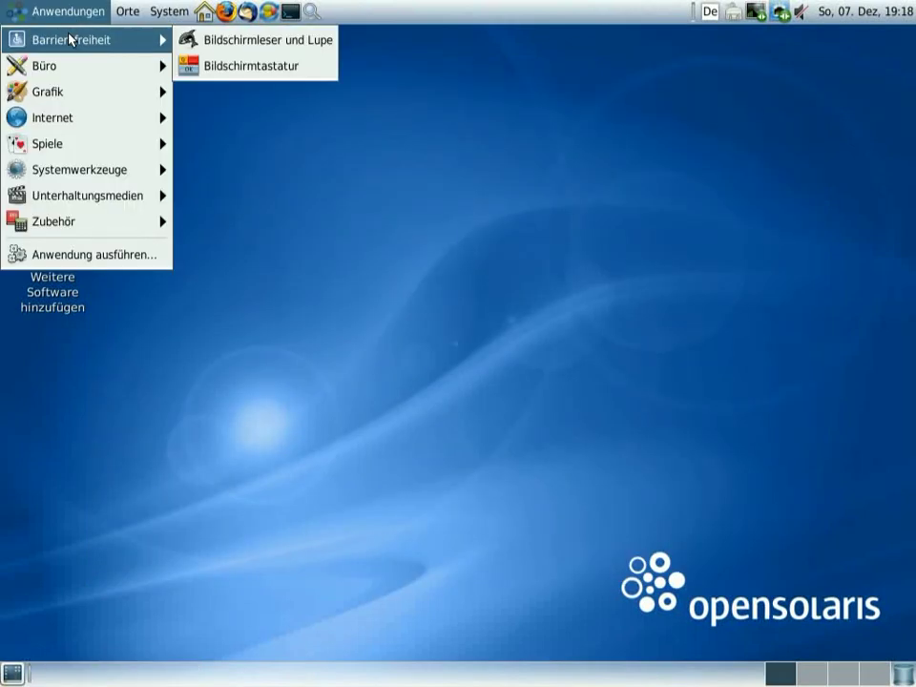
{"action": "mouse_move", "coordinate": [69, 66]}
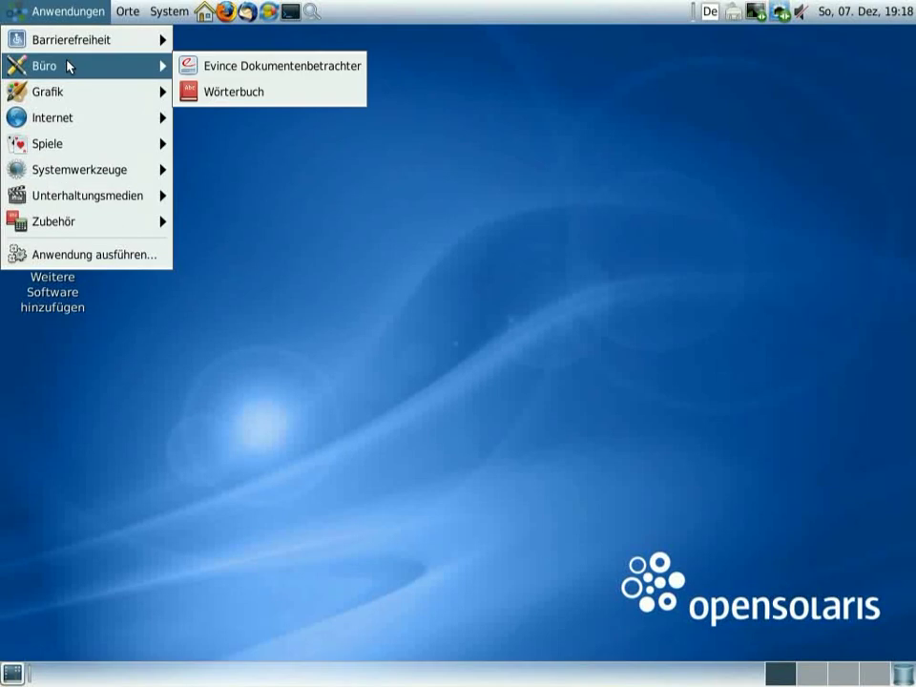
{"action": "mouse_move", "coordinate": [66, 92]}
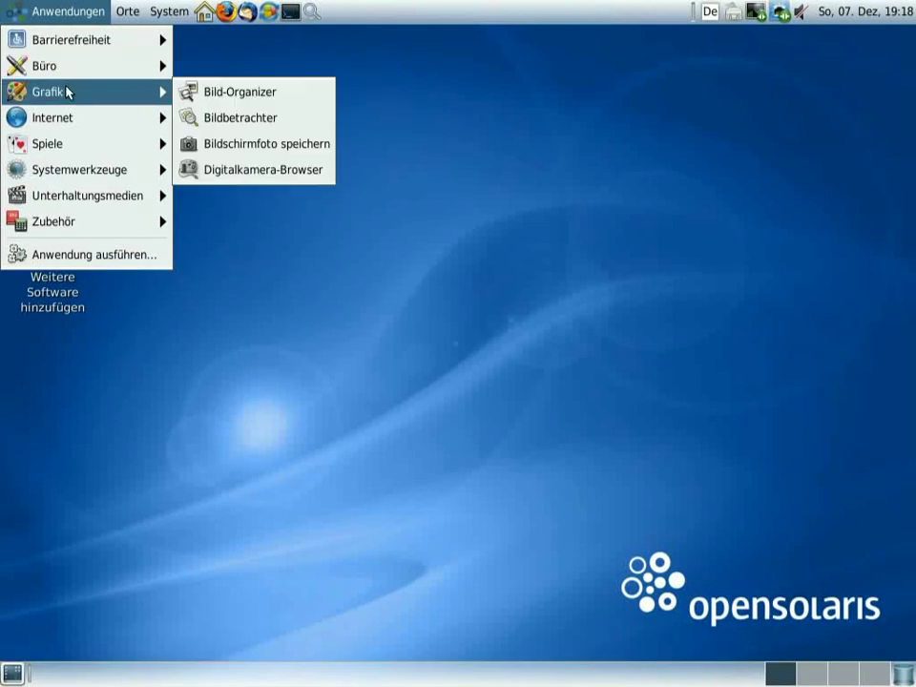
{"action": "mouse_move", "coordinate": [70, 119]}
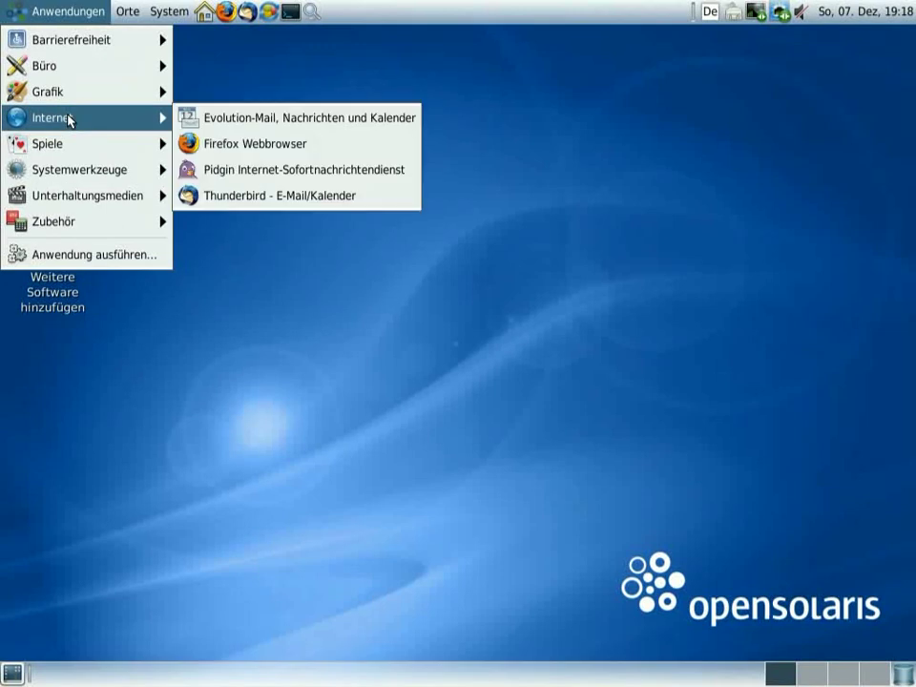
{"action": "mouse_move", "coordinate": [74, 145]}
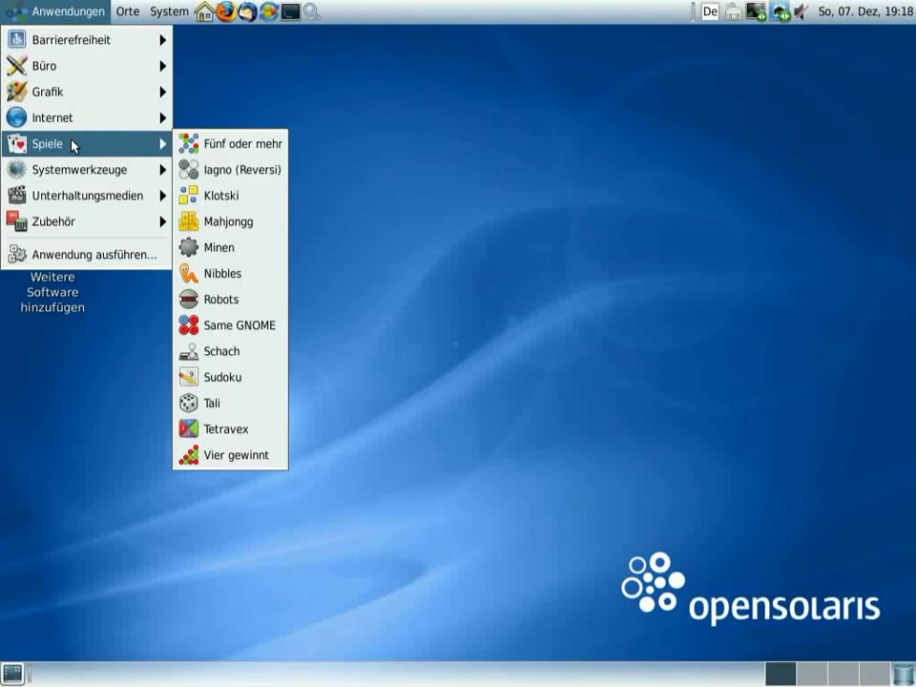
{"action": "mouse_move", "coordinate": [73, 170]}
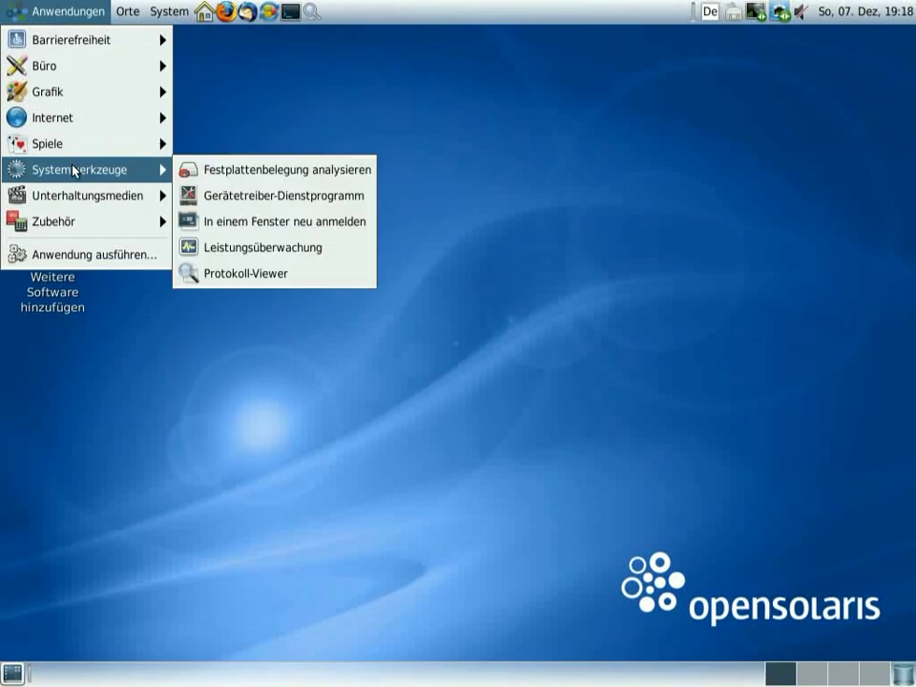
{"action": "left_click", "coordinate": [271, 196]}
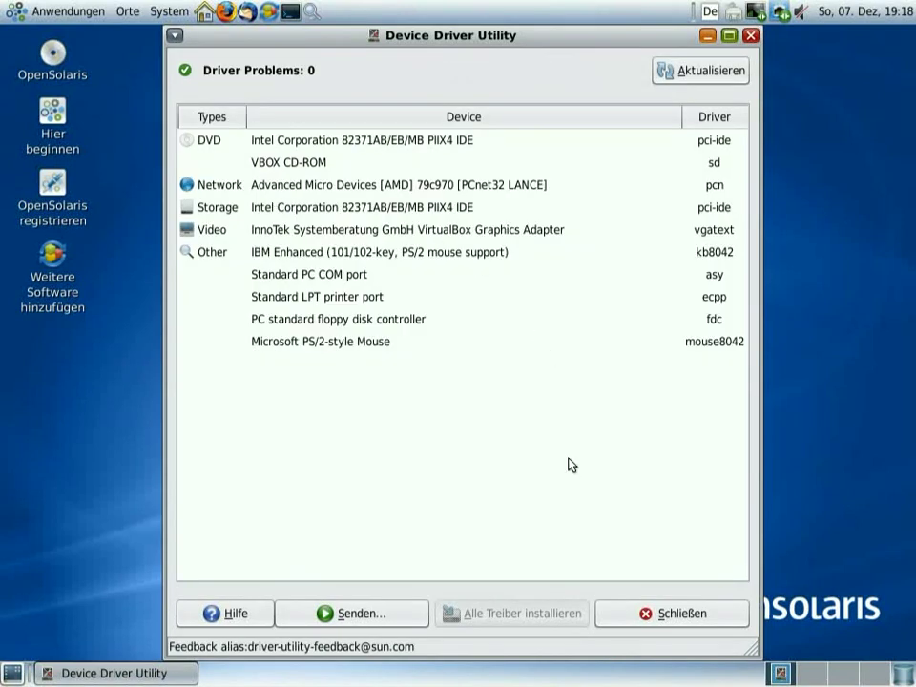
{"action": "left_click", "coordinate": [640, 614]}
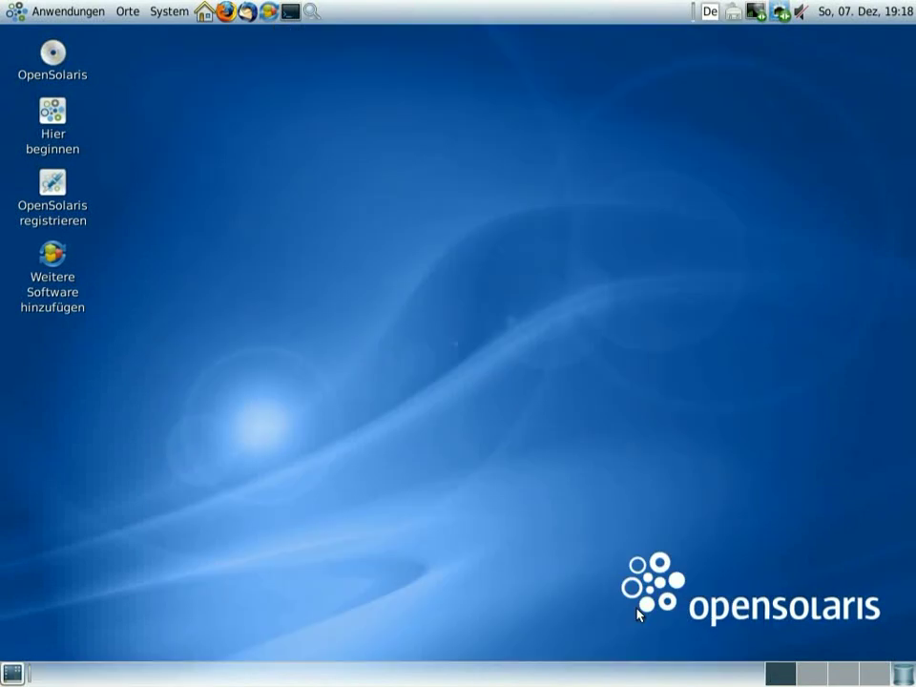
- Look through the installed applications in the Systemwerkzeuge, Unterhaltungsmedien and Zubehör categories
{"action": "left_click", "coordinate": [54, 14]}
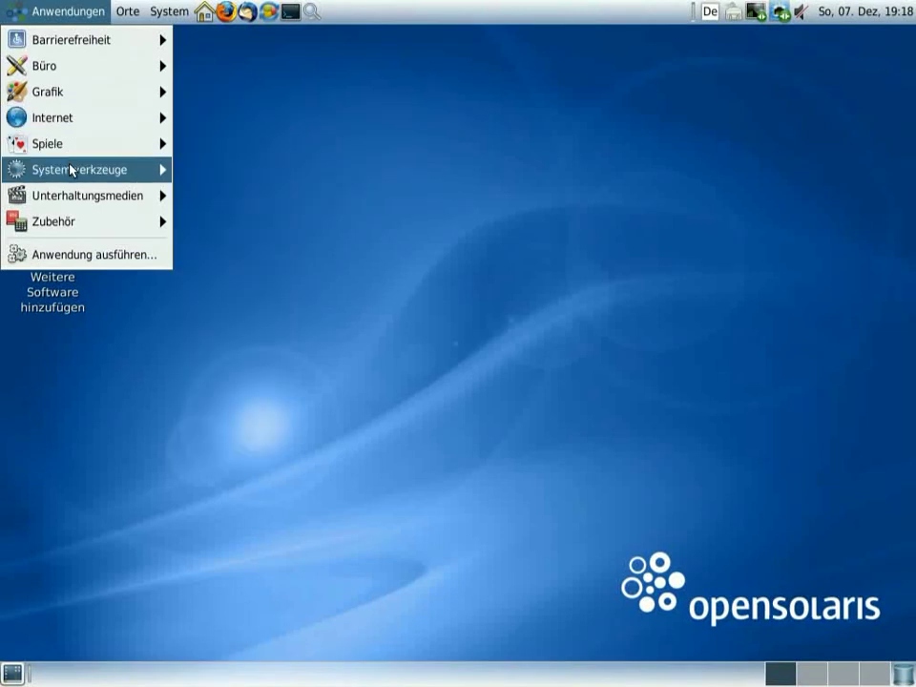
{"action": "mouse_move", "coordinate": [70, 172]}
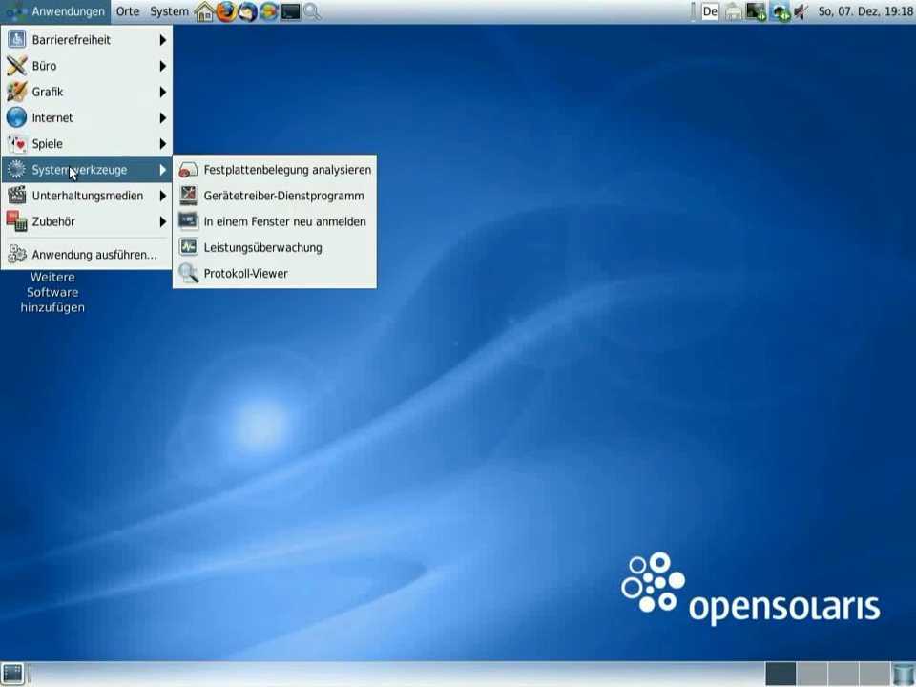
{"action": "mouse_move", "coordinate": [73, 196]}
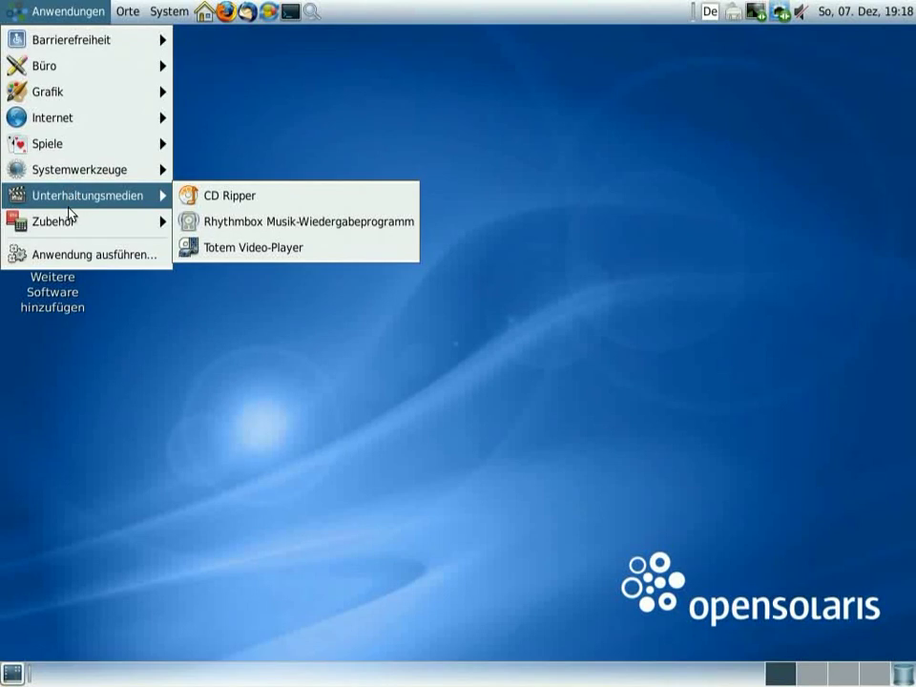
{"action": "mouse_move", "coordinate": [70, 223]}
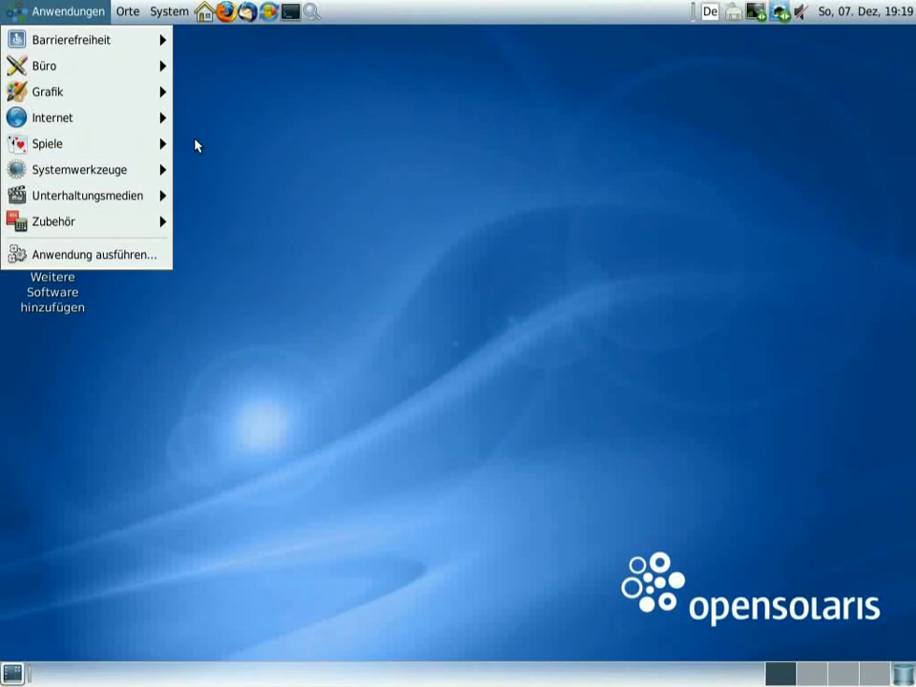
{"action": "left_click", "coordinate": [196, 145]}
- Open Firefox, view its version information, and close the information window and the browser
{"action": "left_click", "coordinate": [230, 13]}
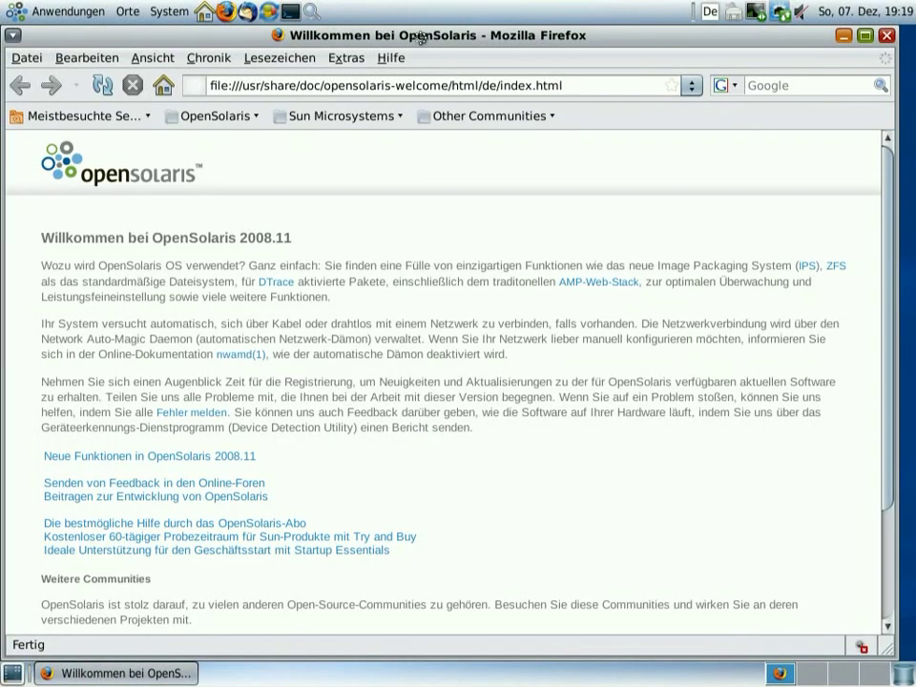
{"action": "left_click", "coordinate": [393, 59]}
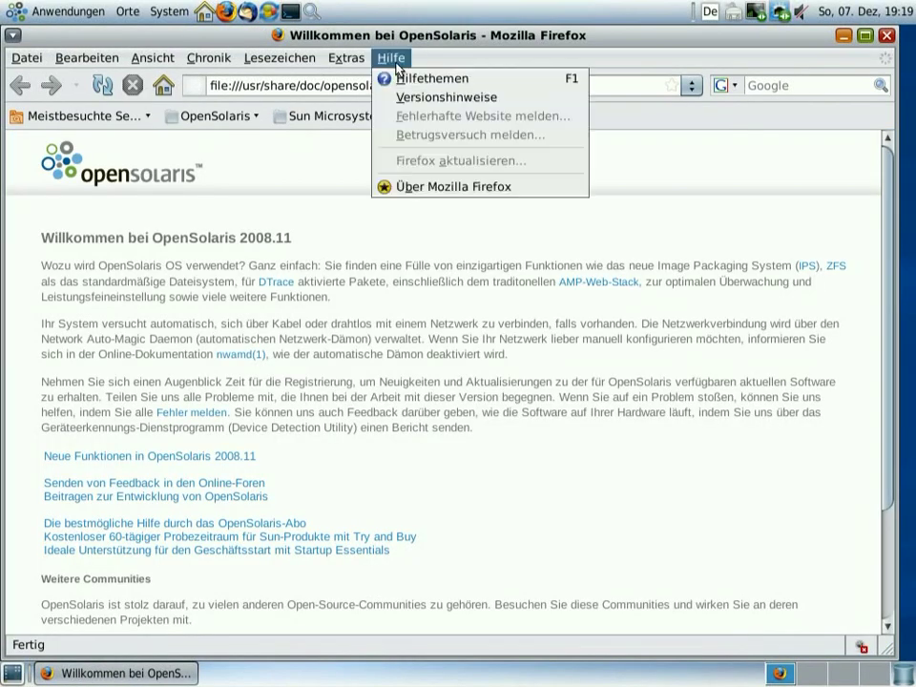
{"action": "left_click", "coordinate": [405, 186]}
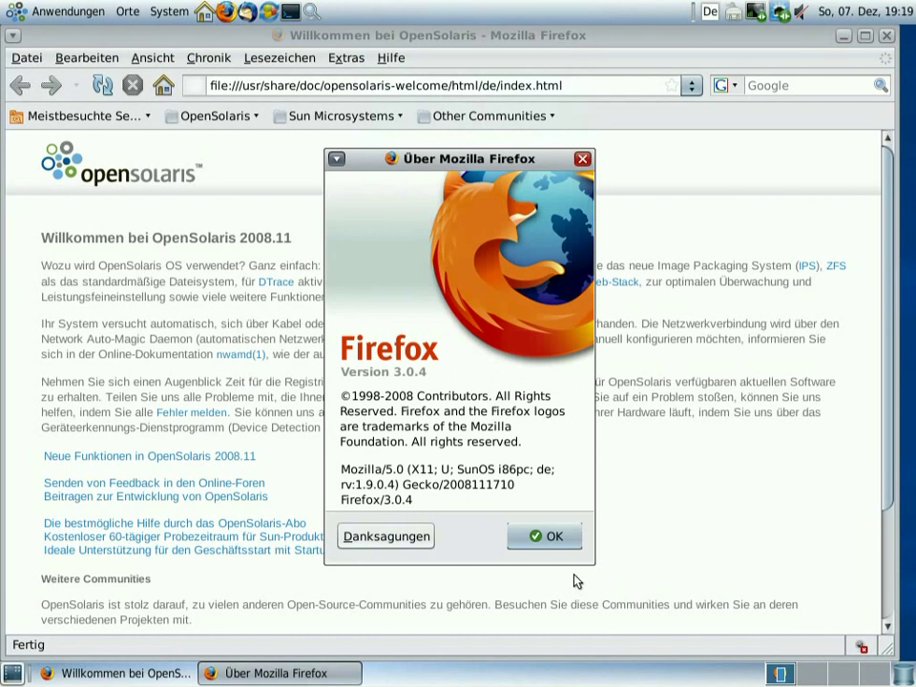
{"action": "left_click", "coordinate": [548, 537]}
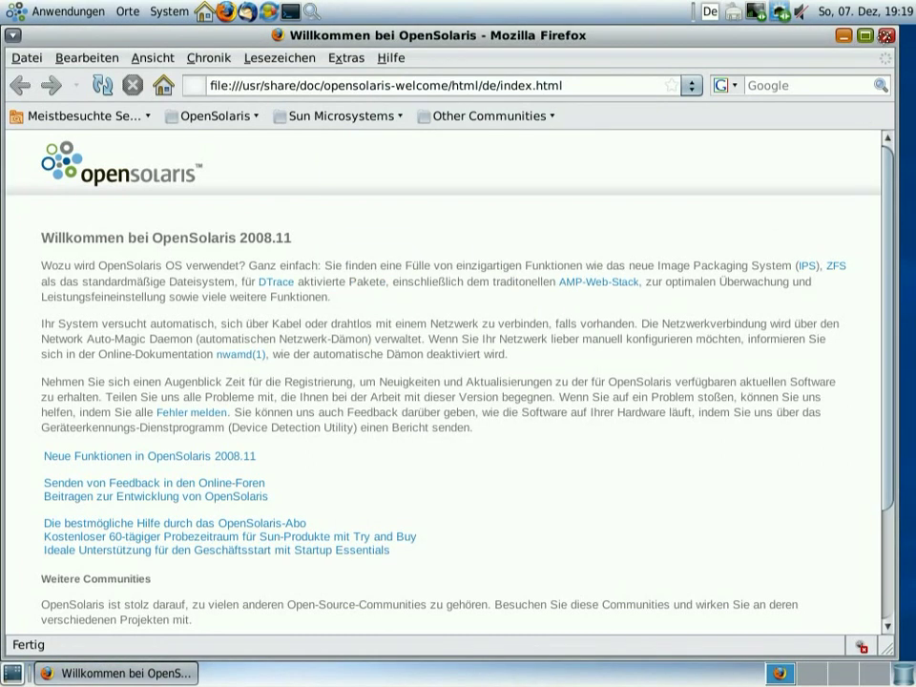
{"action": "left_click", "coordinate": [886, 36]}
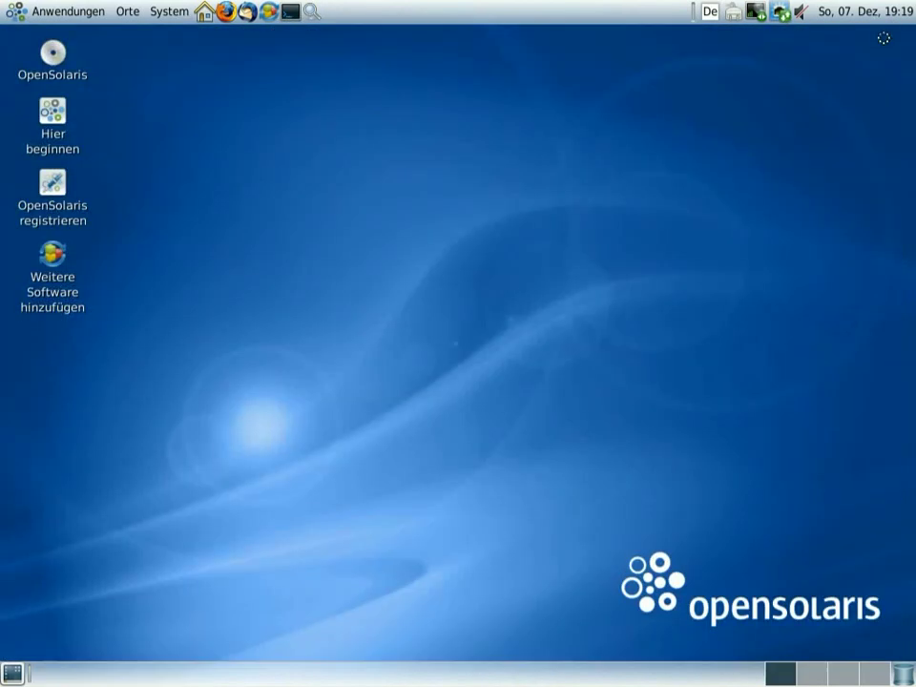
- Open the "Hier beginnen" welcome window from the desktop to view its OpenSolaris links, and close it
{"action": "left_click", "coordinate": [56, 117]}
{"action": "double_click", "coordinate": [56, 118]}
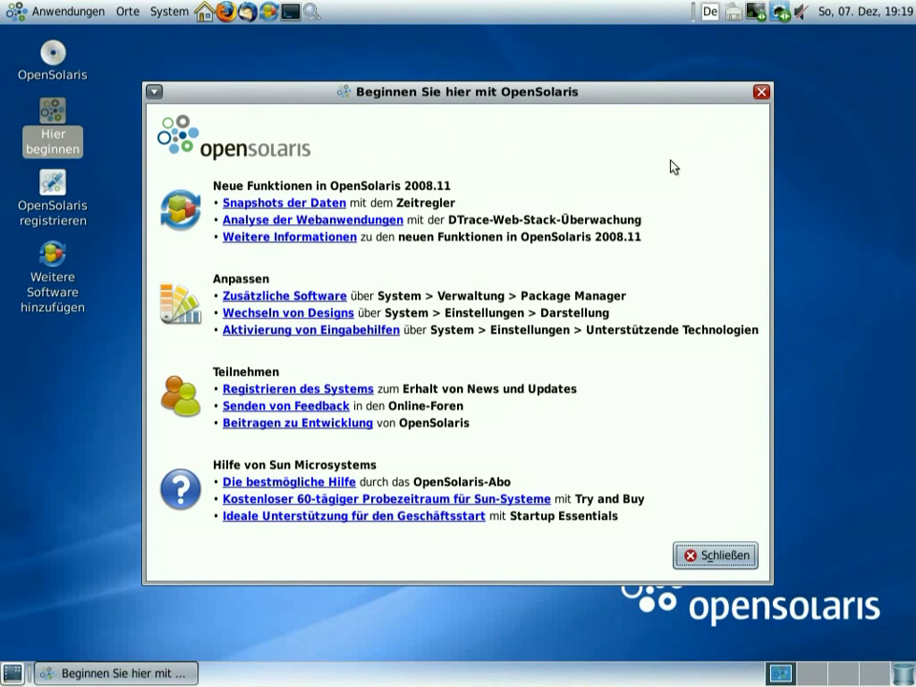
{"action": "left_click", "coordinate": [727, 554]}
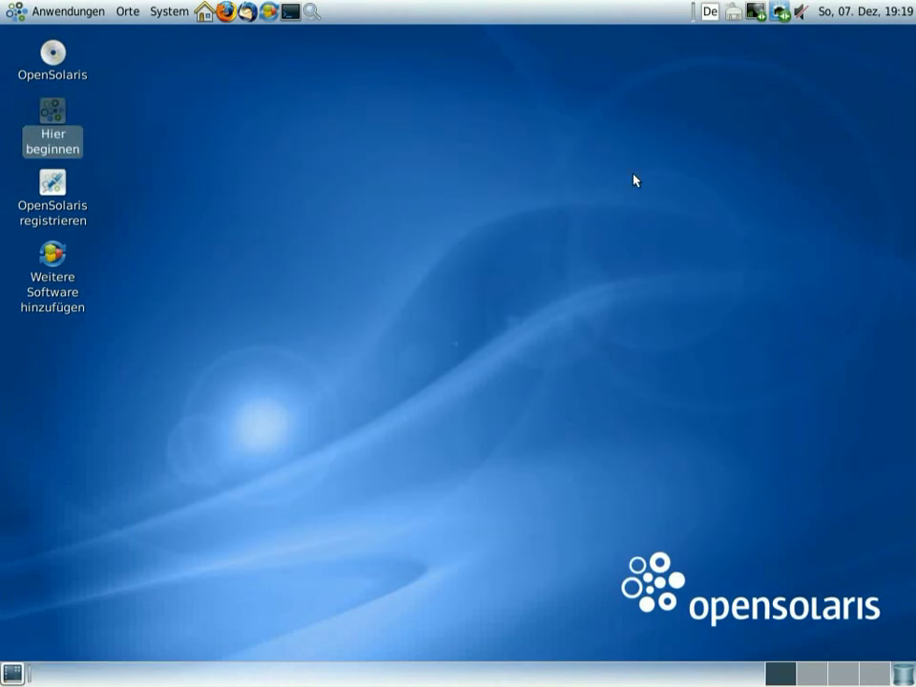
- Browse the full list of objects that can be added to the upper desktop panel, and close it without adding any
{"action": "right_click", "coordinate": [635, 19]}
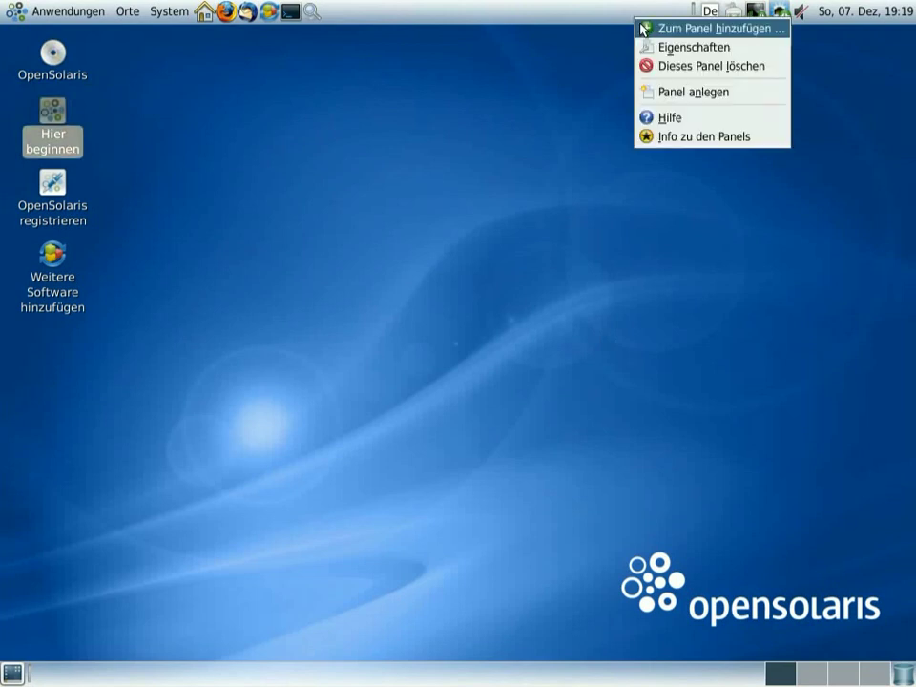
{"action": "left_click", "coordinate": [645, 27]}
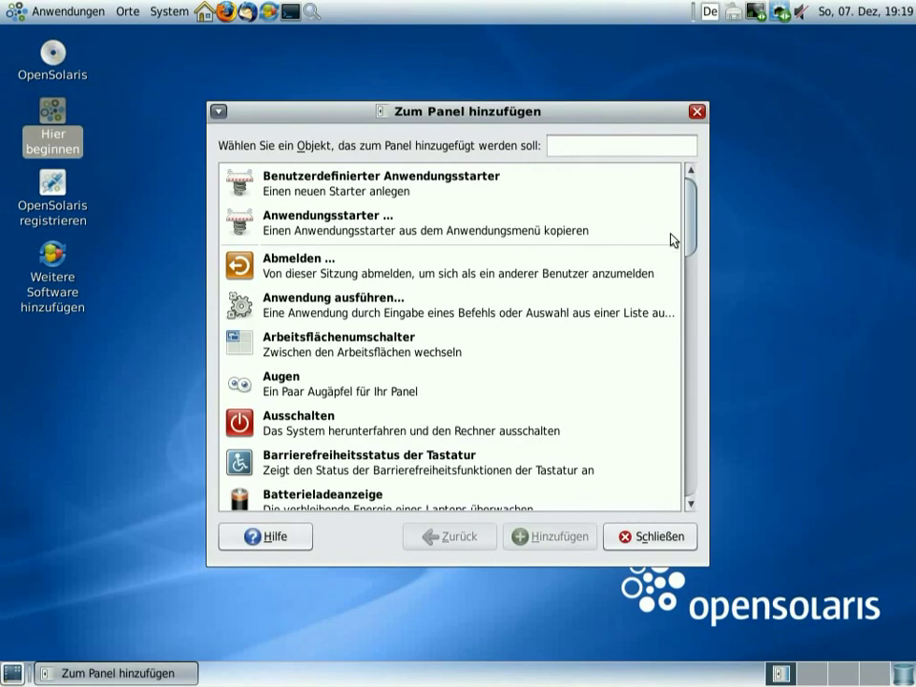
{"action": "scroll", "coordinate": [688, 229], "scroll_direction": "down", "scroll_amount": 10}
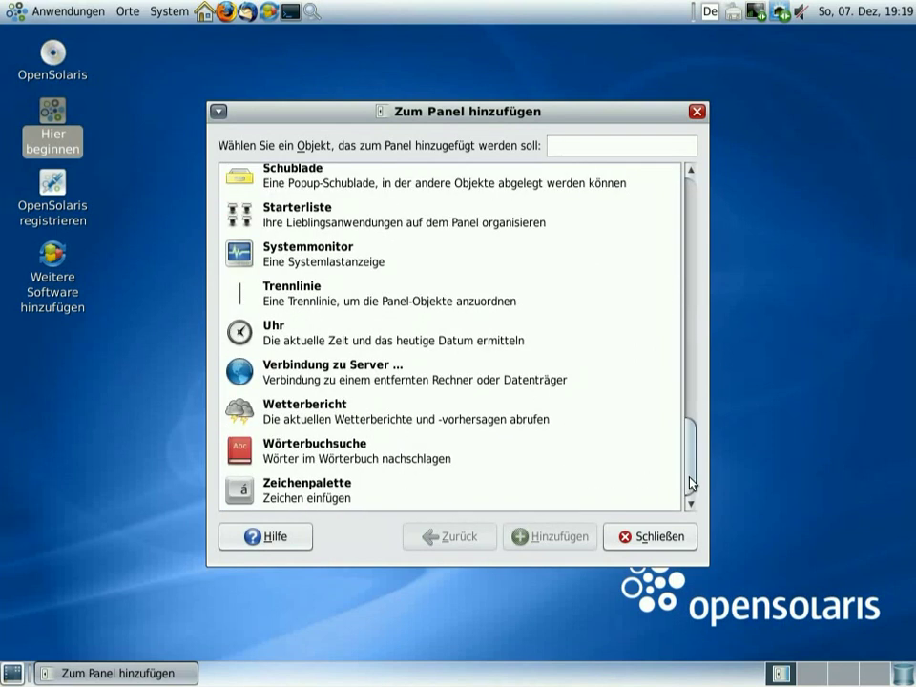
{"action": "left_click_drag", "start_coordinate": [689, 484], "coordinate": [703, 231]}
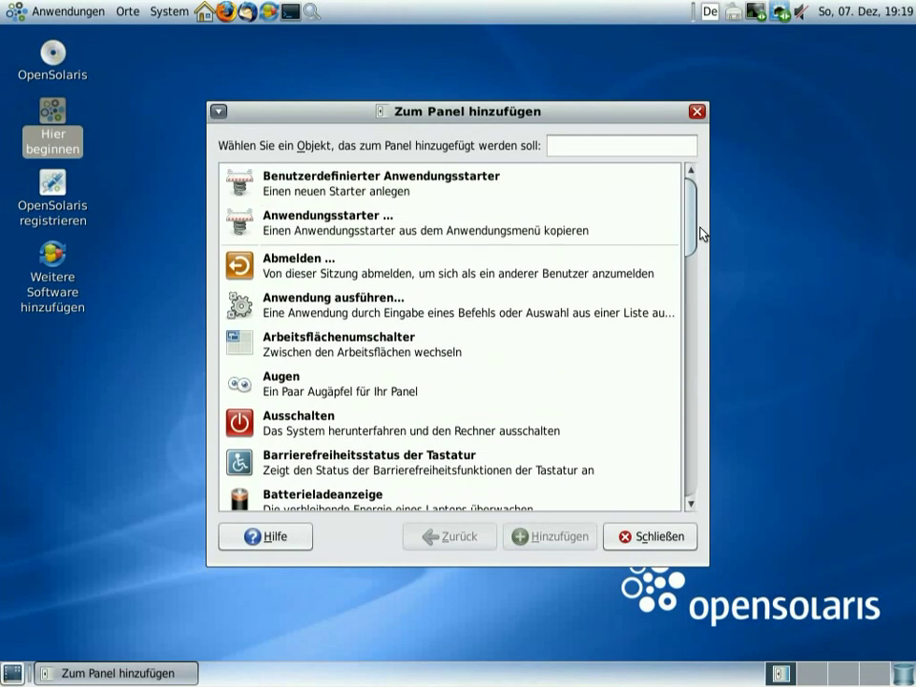
{"action": "left_click", "coordinate": [653, 546]}
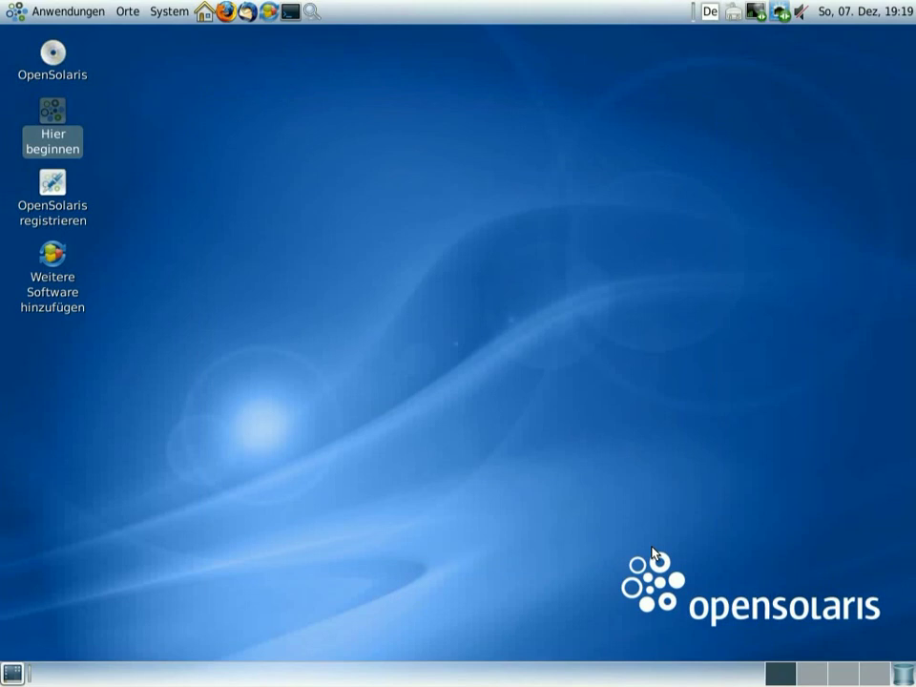
{"action": "left_click", "coordinate": [302, 295]}
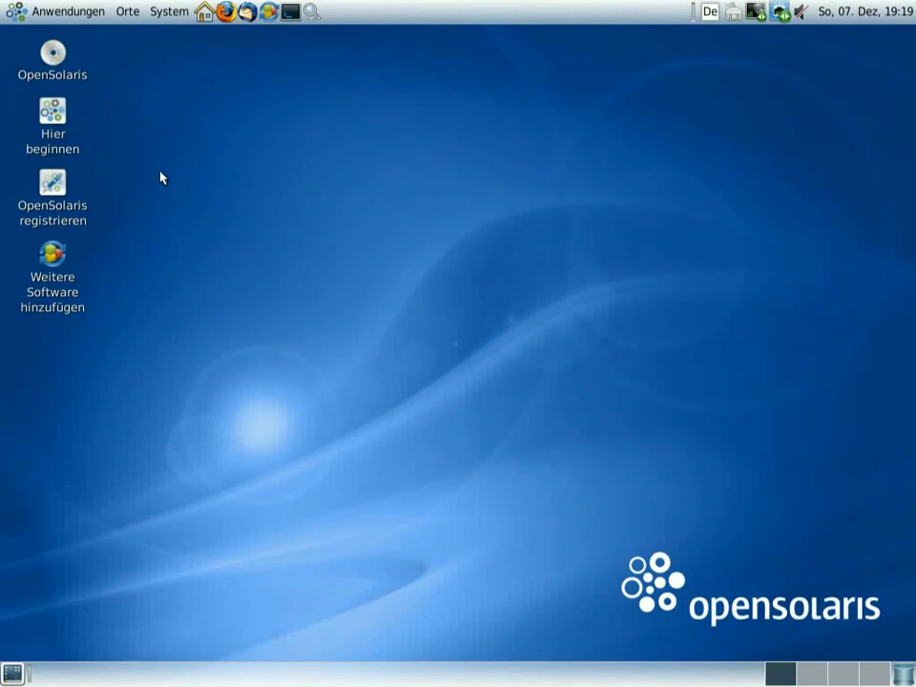
- Open a Terminal, run "uname -a" to display the system and kernel information, and close the window
{"action": "left_click", "coordinate": [73, 17]}
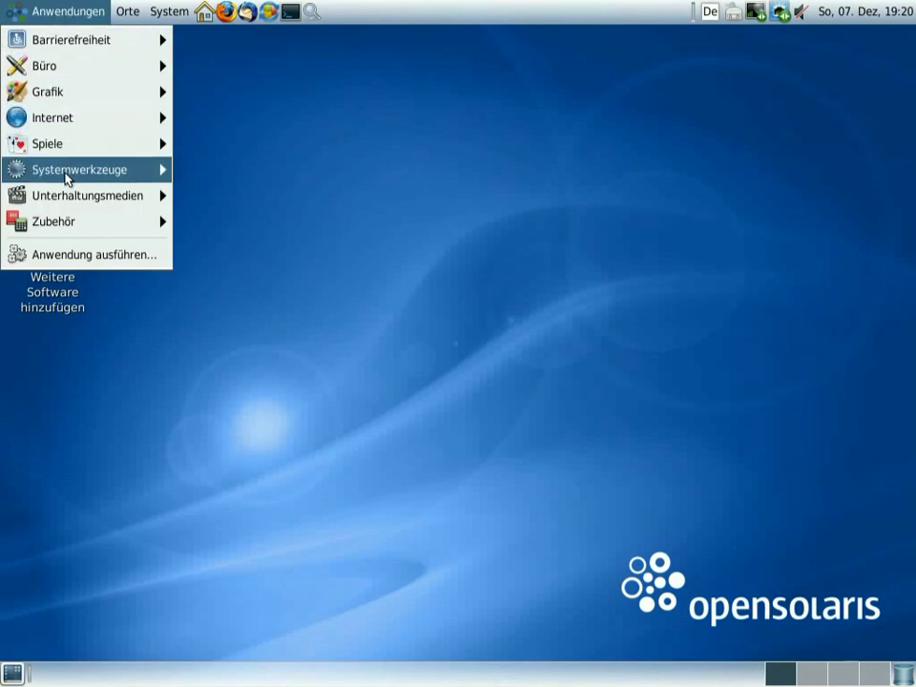
{"action": "mouse_move", "coordinate": [60, 221]}
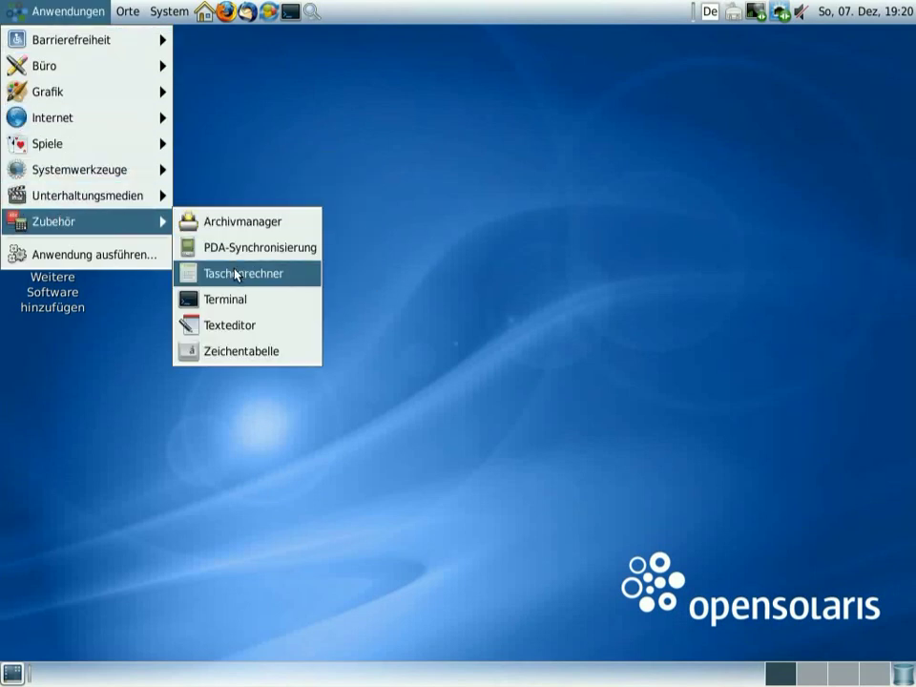
{"action": "left_click", "coordinate": [230, 299]}
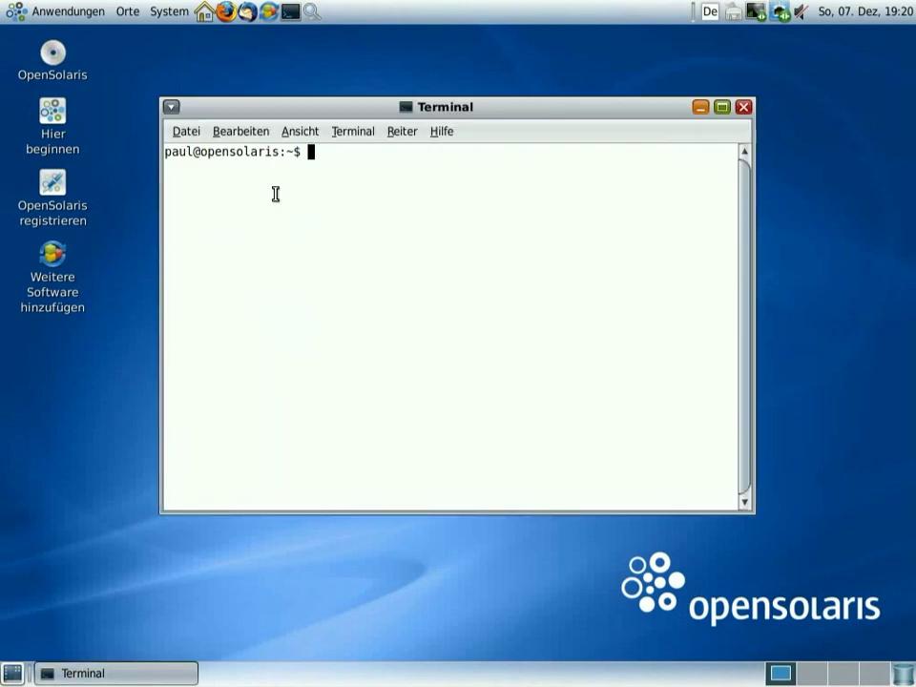
{"action": "type", "text": "uname -a"}
{"action": "key", "text": "Return"}
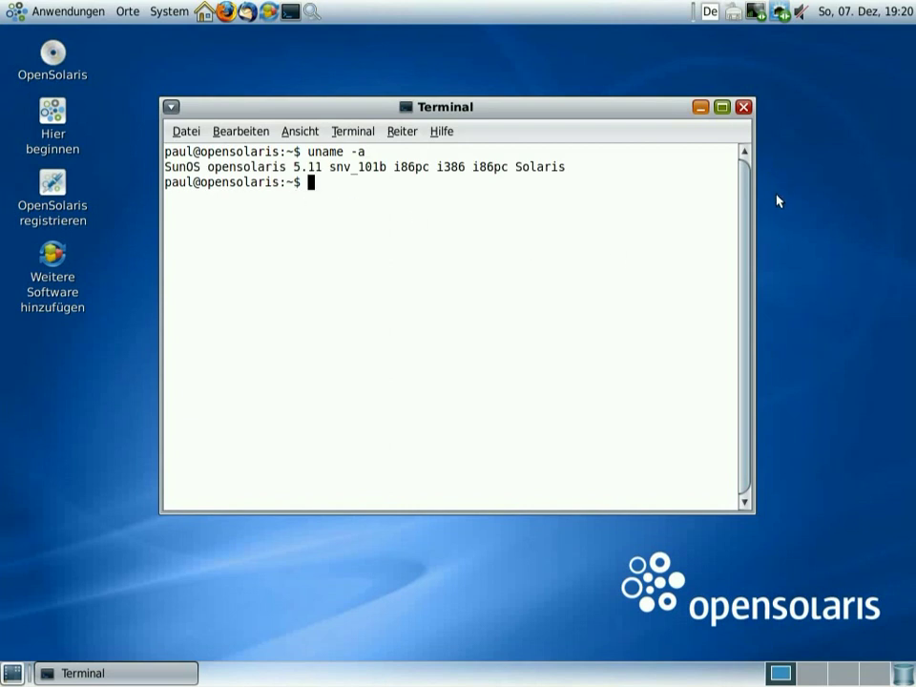
{"action": "left_click", "coordinate": [745, 108]}
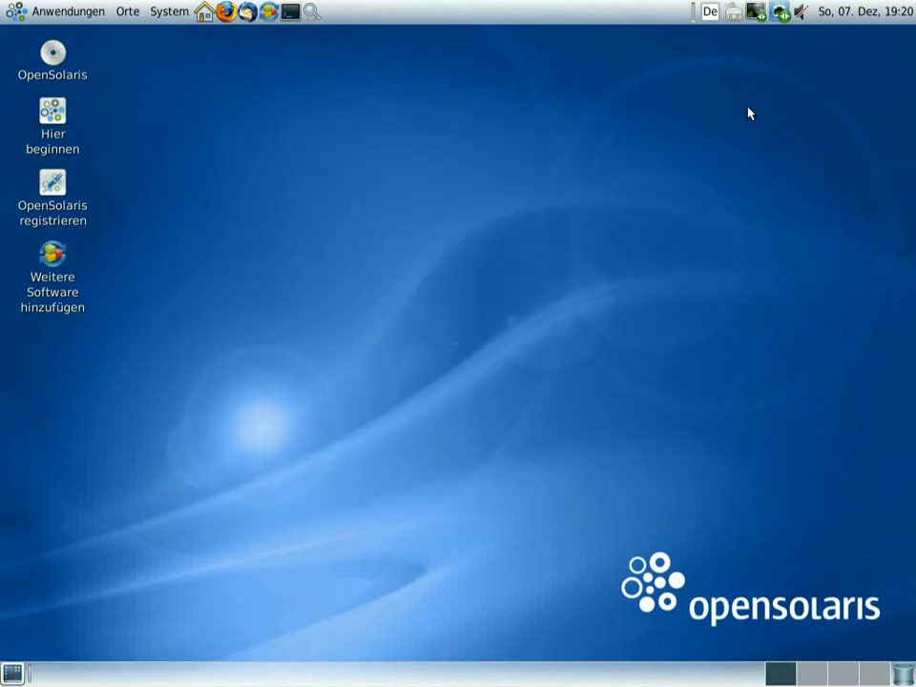